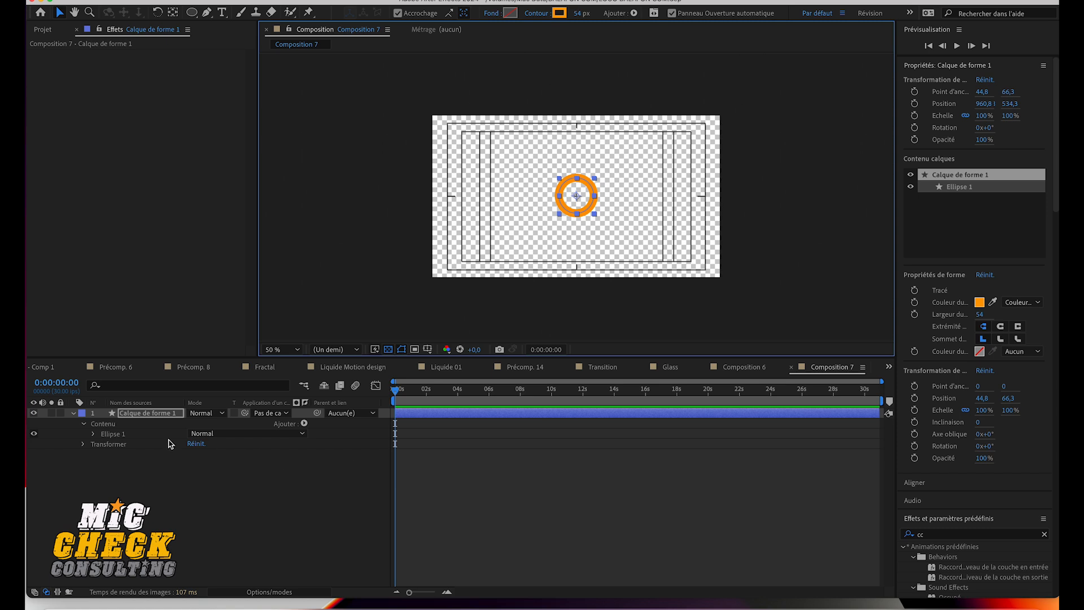
Step: Scale Ellipse 1 of Calque de forme 1 to 91% and set its stroke width to 50 px
left_click(94, 433)
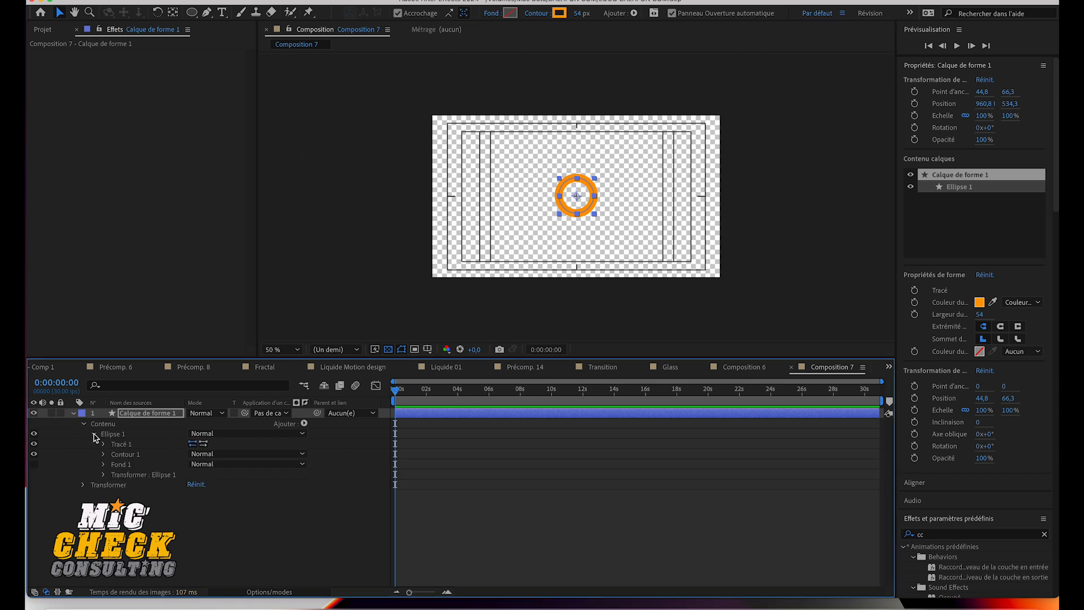
left_click(104, 475)
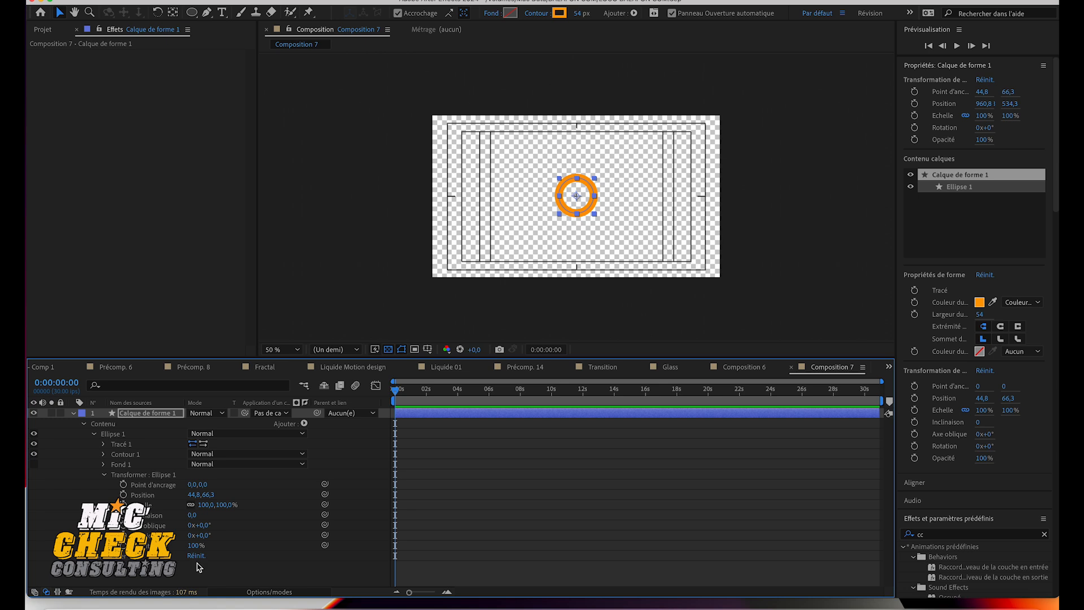
mouse_move(204, 505)
left_mouse_down()
mouse_move(169, 510)
mouse_move(204, 512)
left_mouse_up()
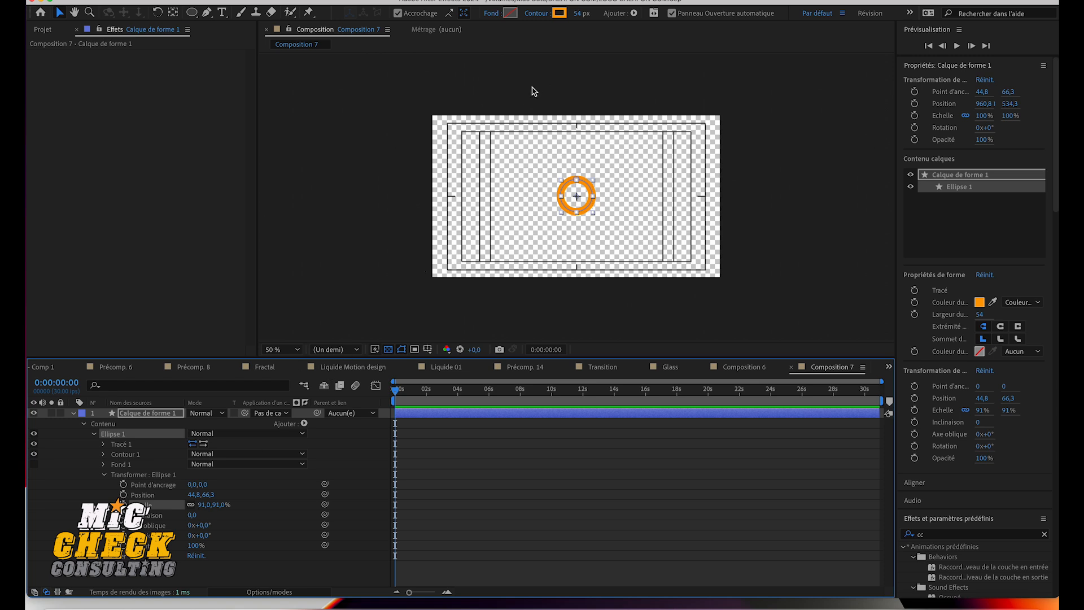
left_click(577, 15)
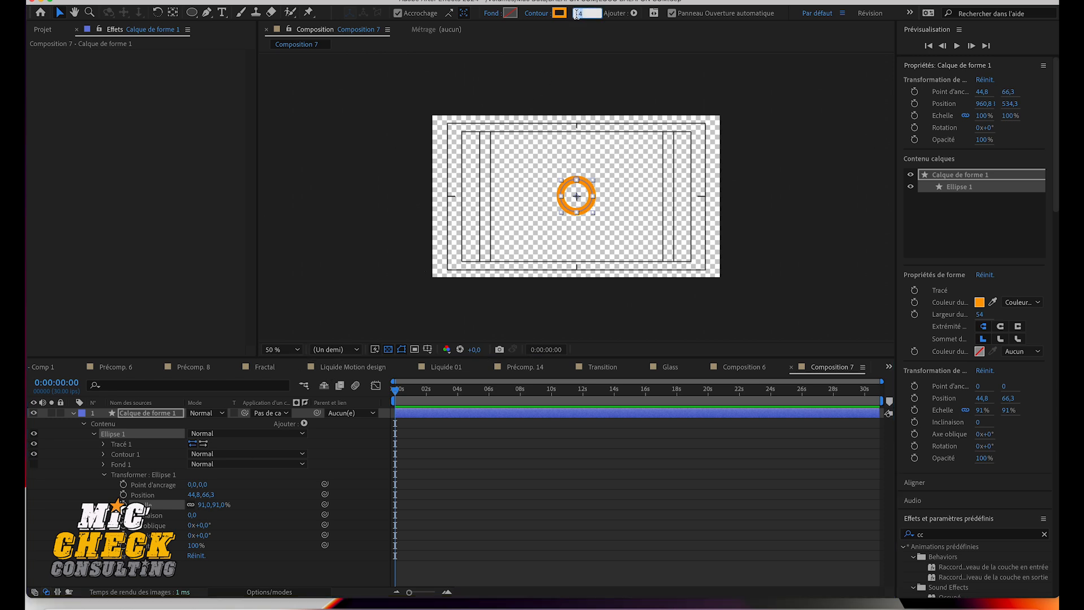
type("50")
key("Return")
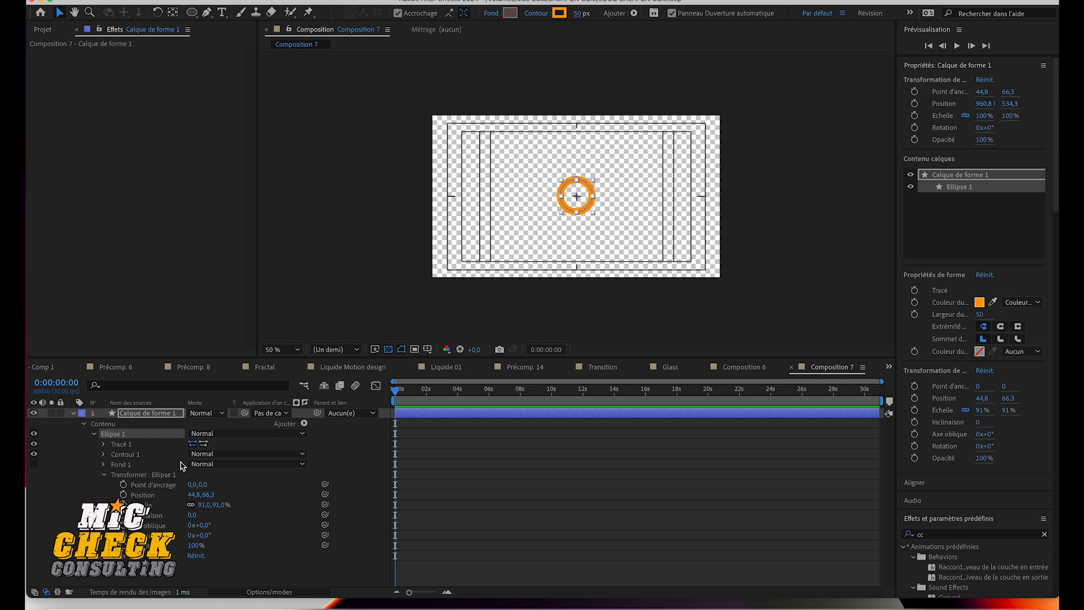
Step: Add a Réduire les tracés operator to Ellipse 1 and expand its properties
left_click(304, 424)
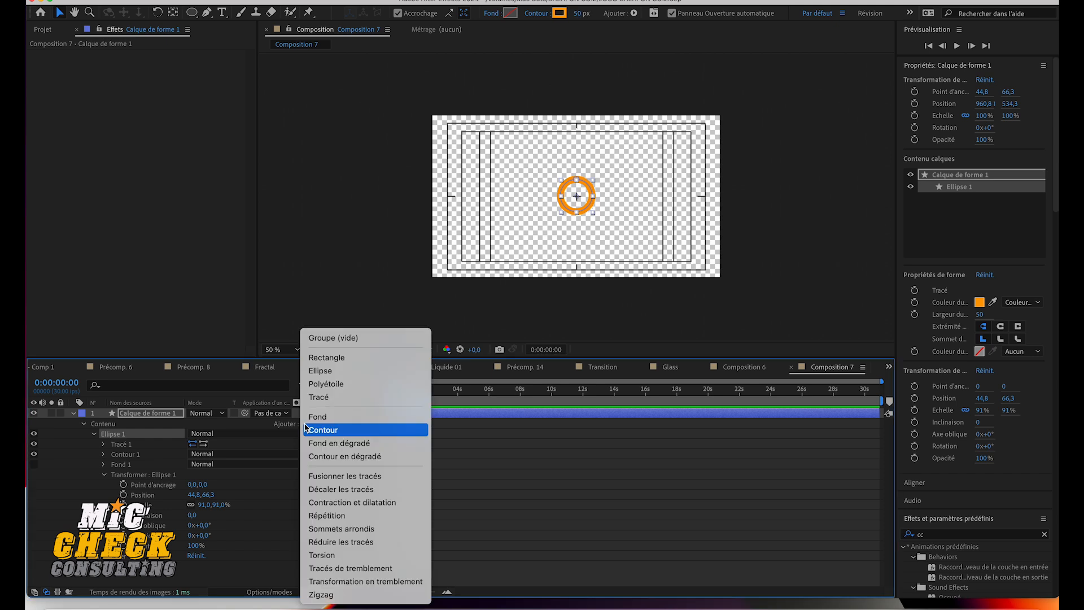
left_click(331, 543)
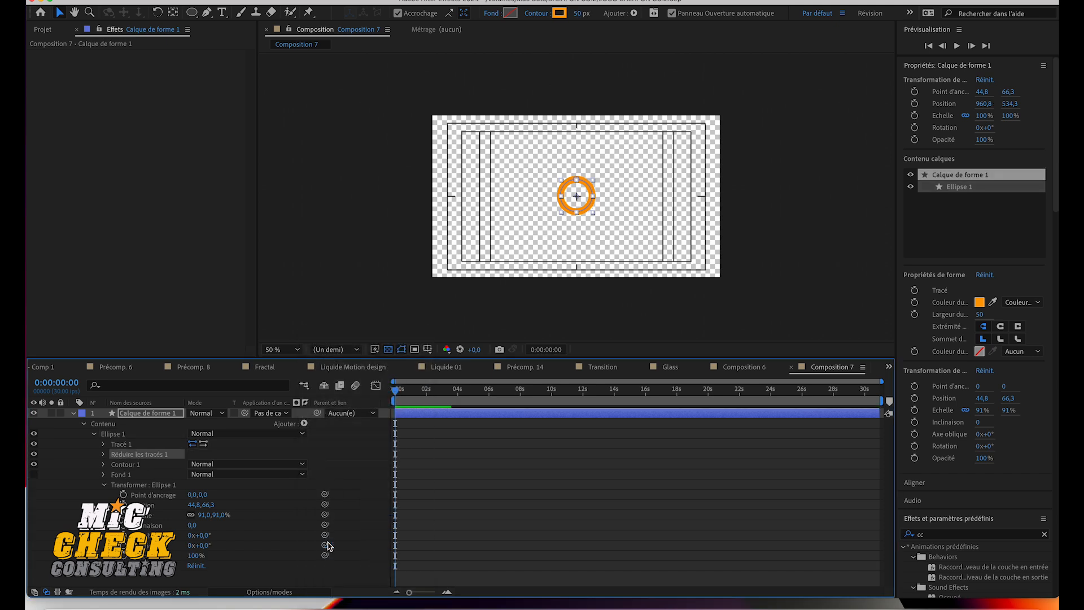
left_click(104, 454)
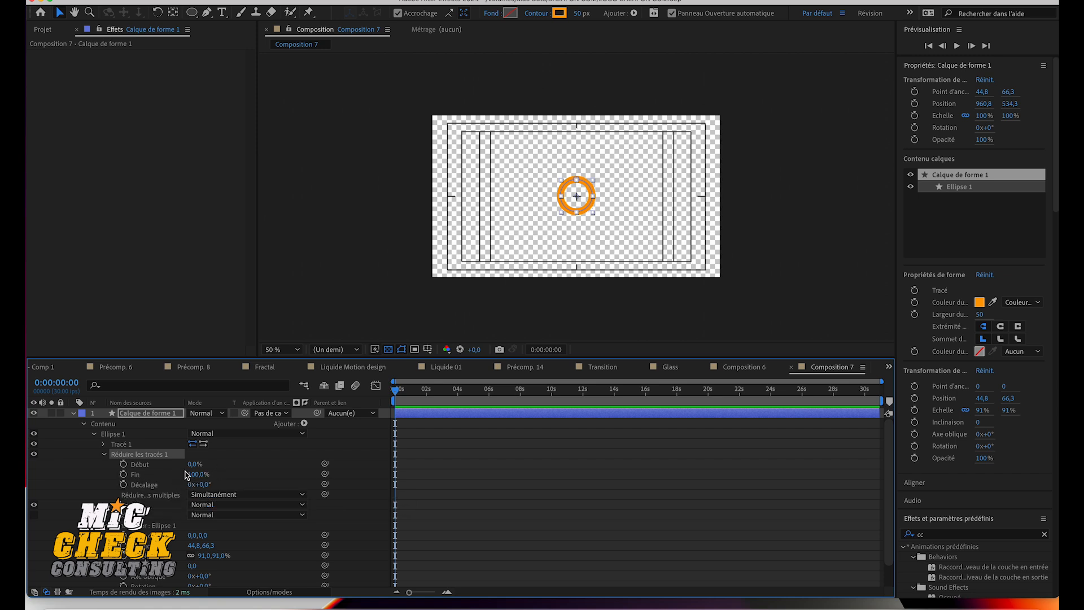
Step: Set the trim's Fin to 0% and create keyframes for both Fin and Début at 0 s
left_click_drag(199, 478, 125, 479)
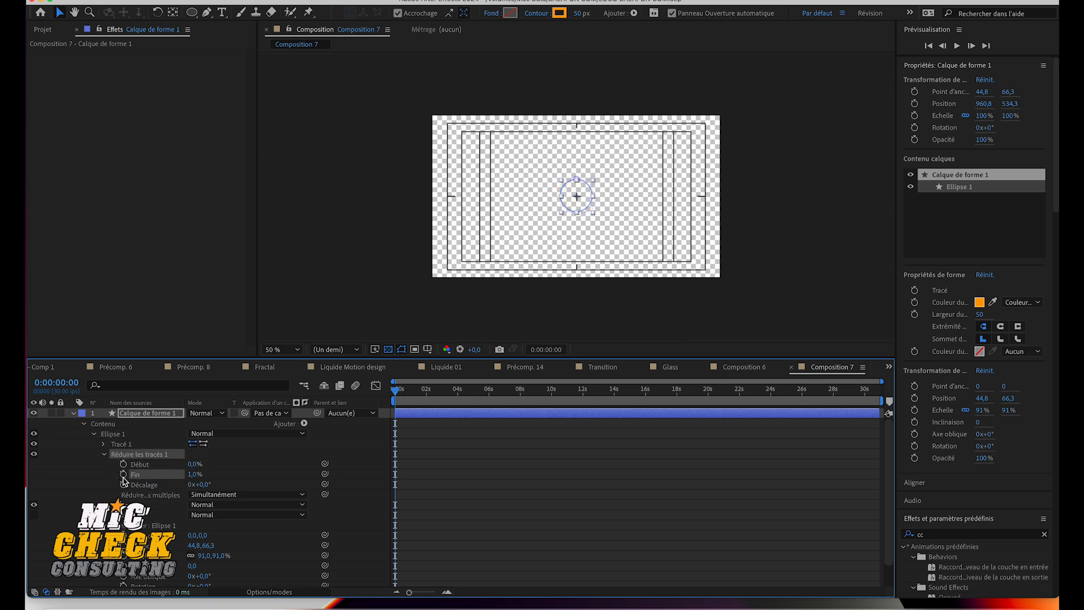
left_click(191, 475)
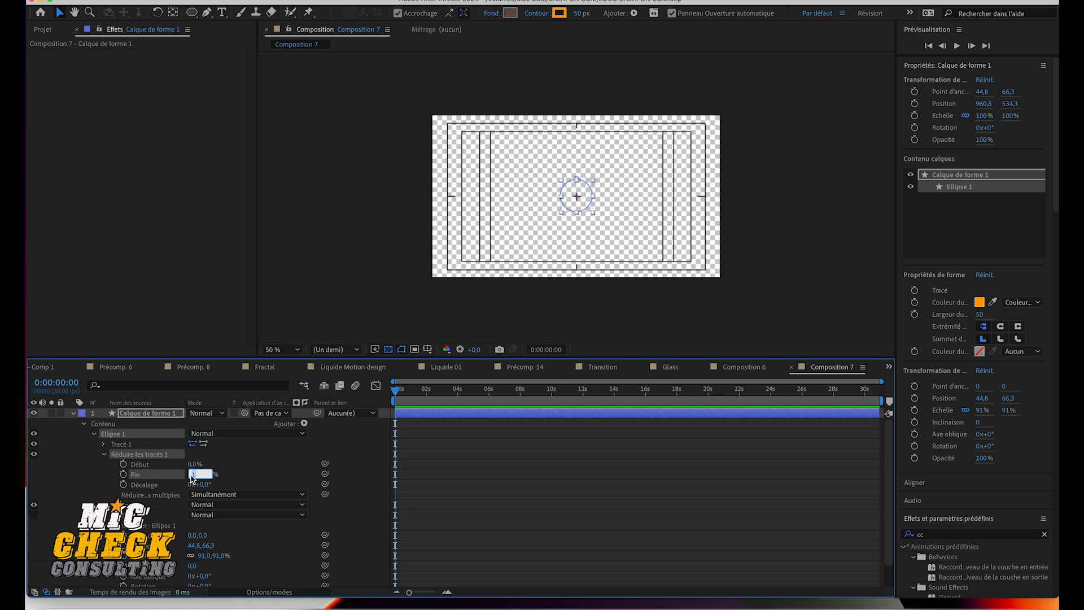
key("Return")
left_click(123, 474)
left_click(124, 464)
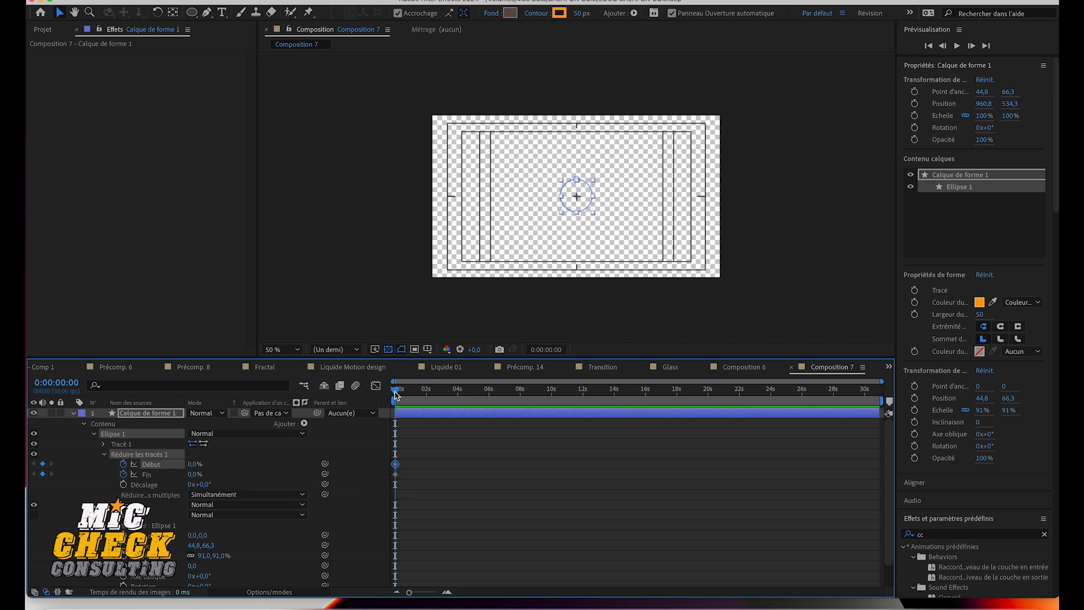
Step: Keyframe both Fin and Début at 100% at 0:00:02:00
left_click_drag(395, 394, 427, 393)
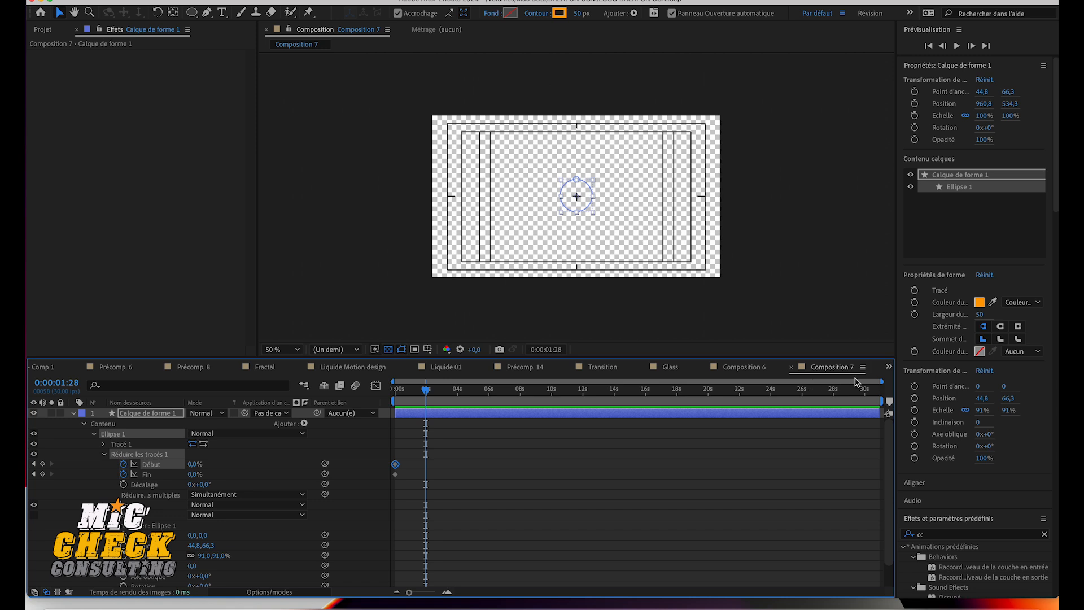
left_click_drag(882, 381, 502, 391)
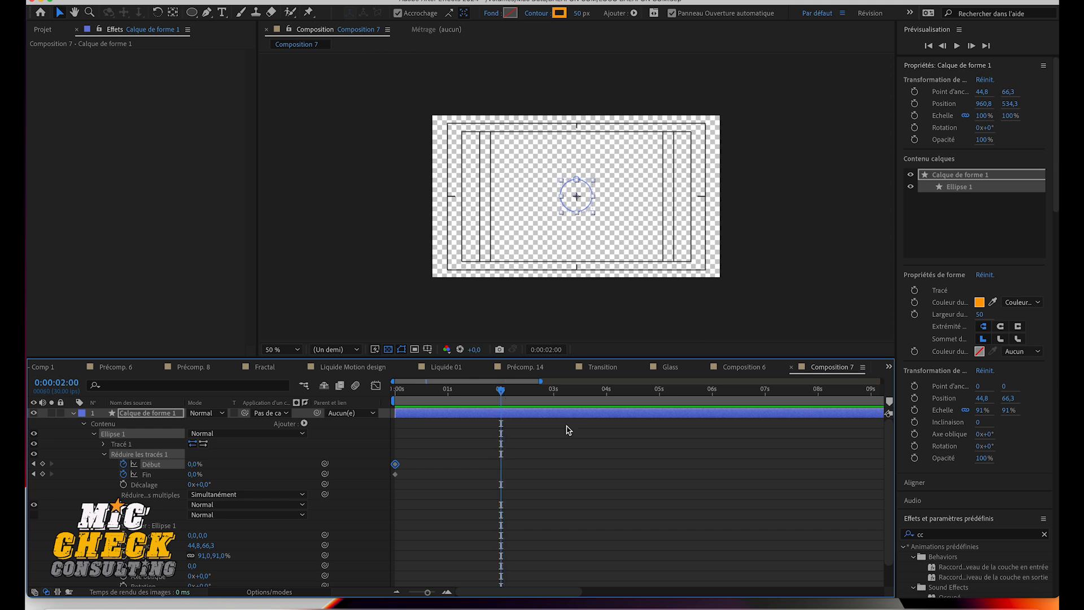
left_click_drag(191, 476, 294, 463)
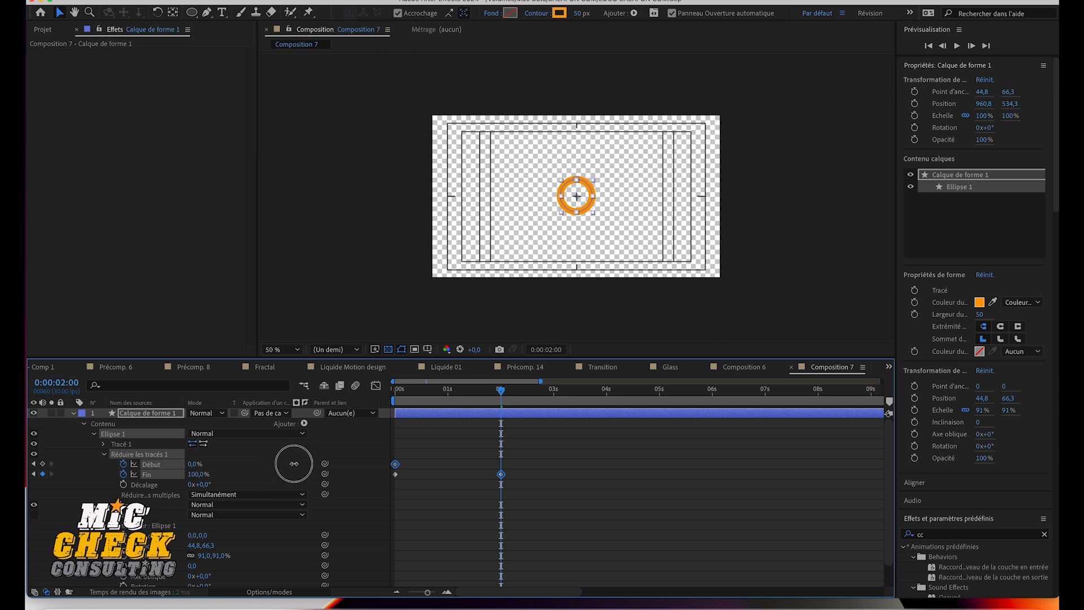
left_click_drag(192, 463, 272, 465)
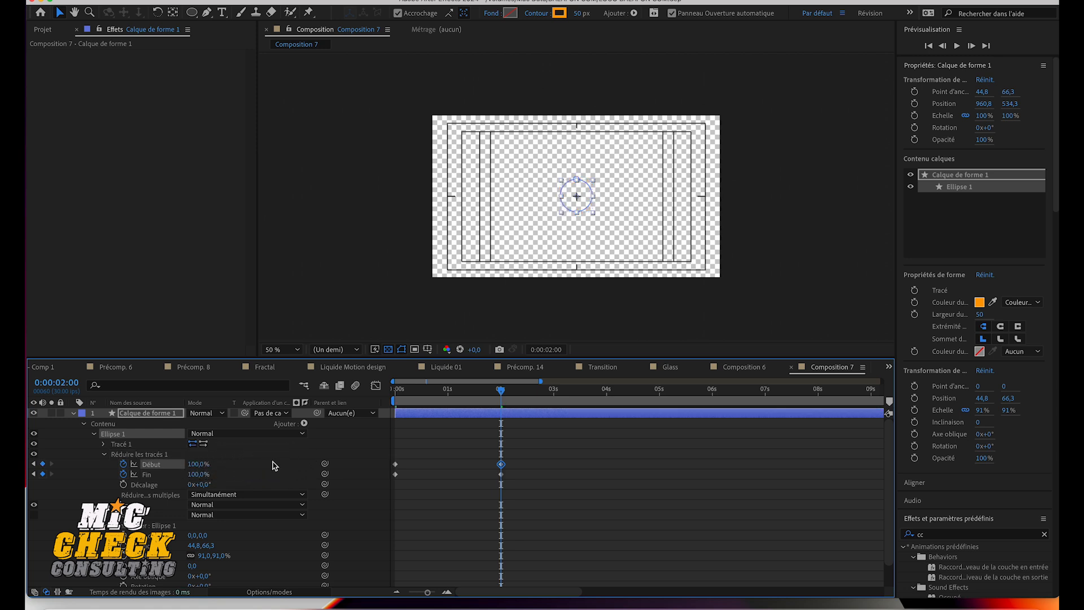
Step: Offset the Début keyframes to about 0.8 s and 2.1 s, and place the last Fin keyframe at 0:00:01:12
left_click_drag(502, 392, 462, 404)
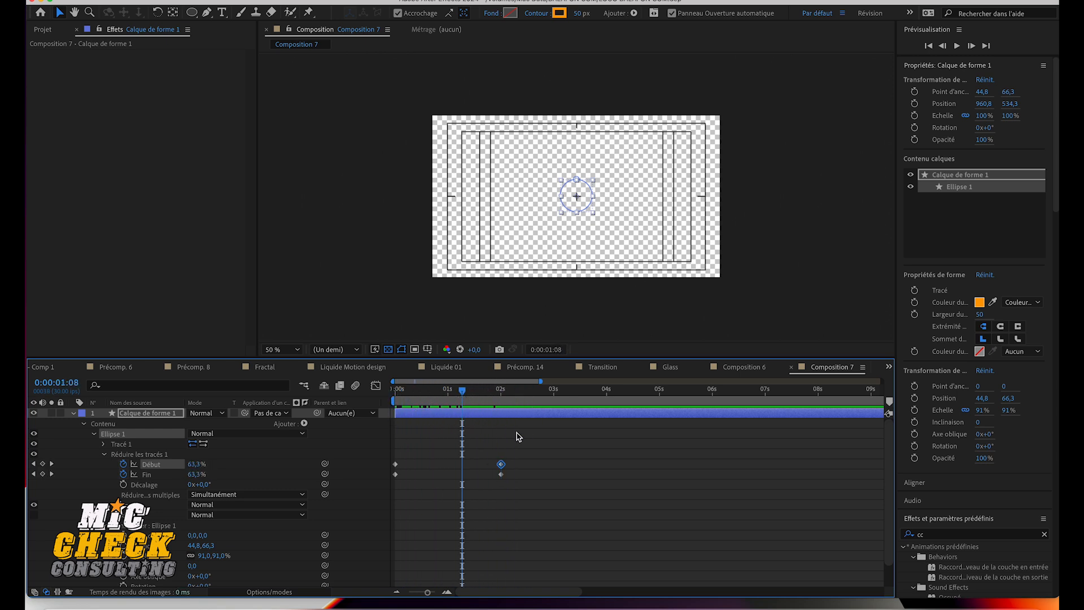
left_click_drag(527, 467, 395, 464)
mouse_move(396, 467)
left_click_drag(397, 467, 409, 468)
mouse_move(398, 402)
left_mouse_down()
mouse_move(513, 390)
mouse_move(394, 389)
mouse_move(454, 388)
mouse_move(517, 368)
mouse_move(376, 380)
mouse_move(510, 361)
mouse_move(479, 372)
mouse_move(375, 368)
mouse_move(446, 374)
mouse_move(514, 354)
mouse_move(434, 361)
left_mouse_up()
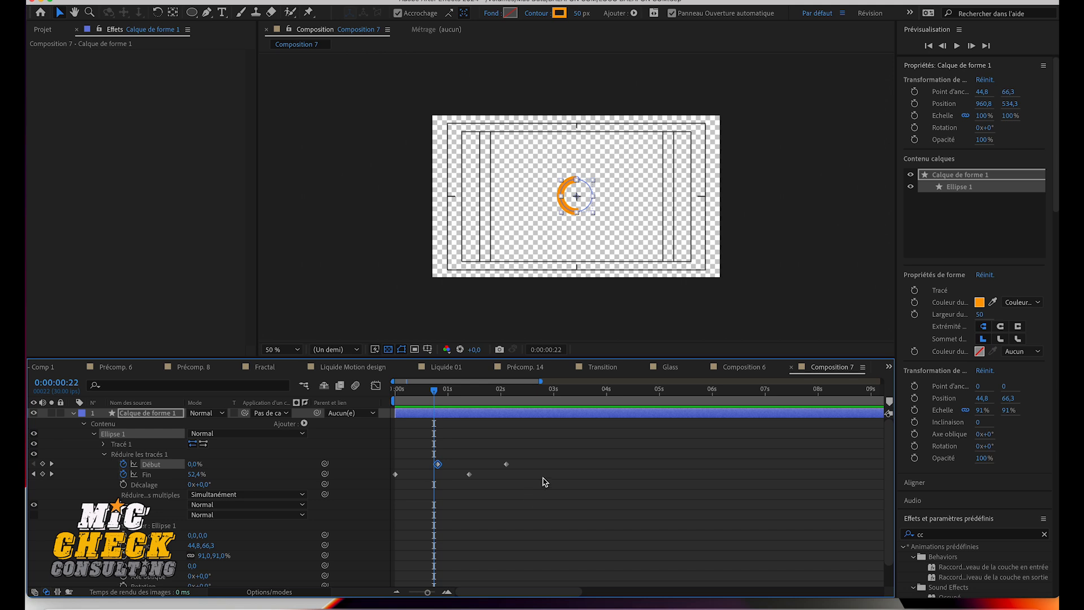
Step: Apply Lissage de vitesse to both Début keyframes
left_click_drag(538, 468, 429, 455)
right_click(506, 464)
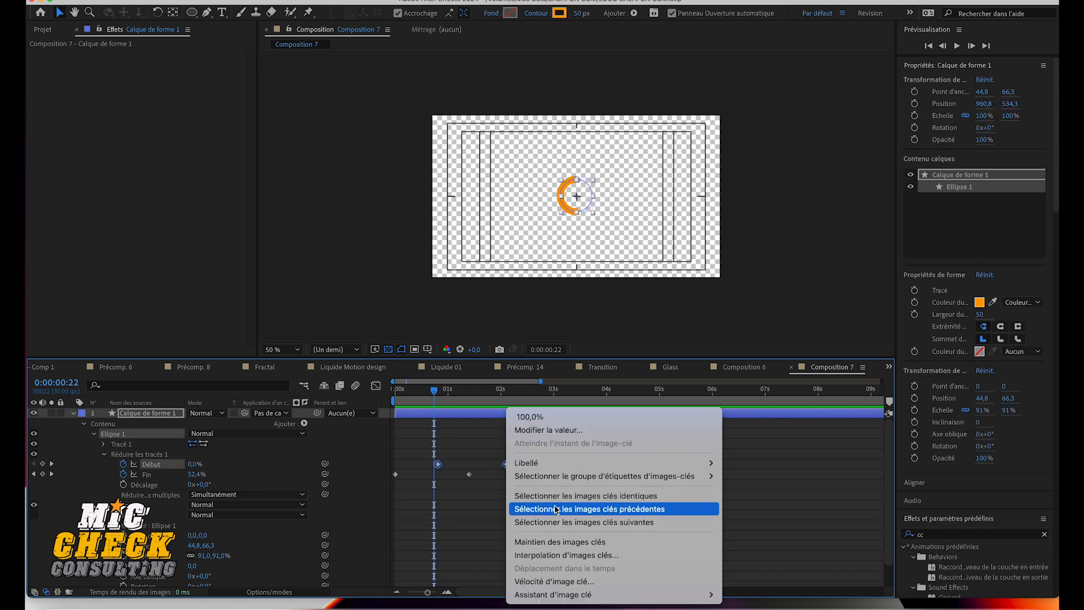
mouse_move(583, 594)
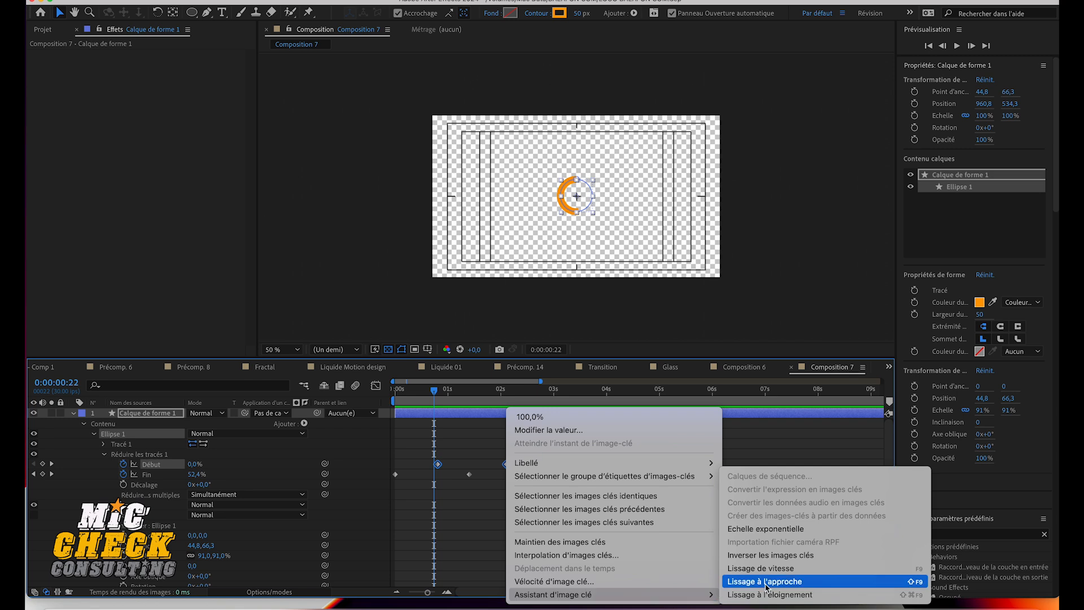
left_click(774, 569)
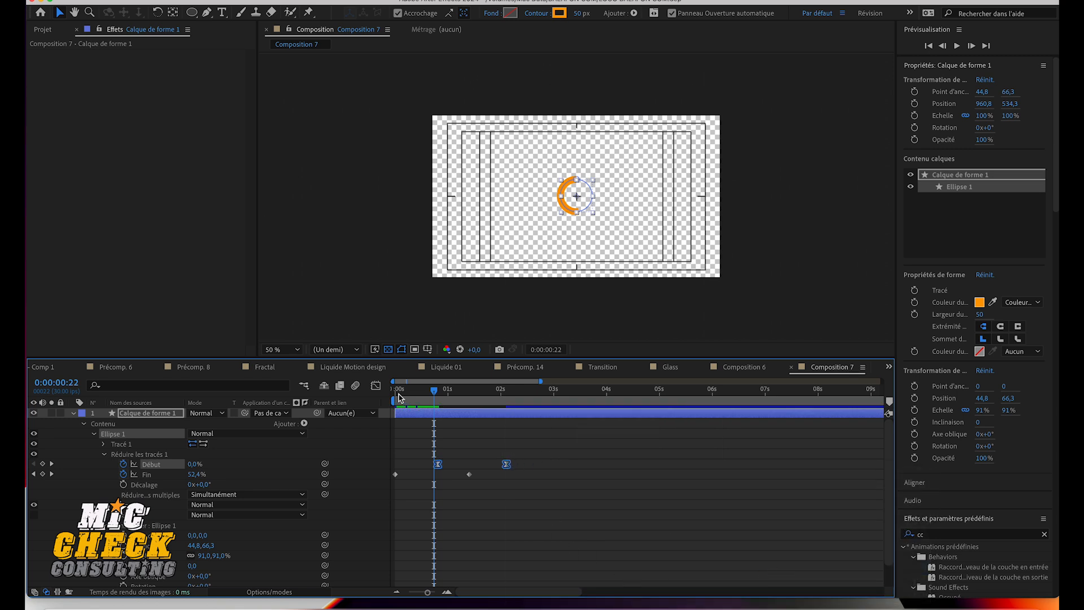
Step: Reshape the Début speed curve in the graph editor with short easing handles, spreading its keyframes to about 0.6 s and 2.2 s
left_click(375, 386)
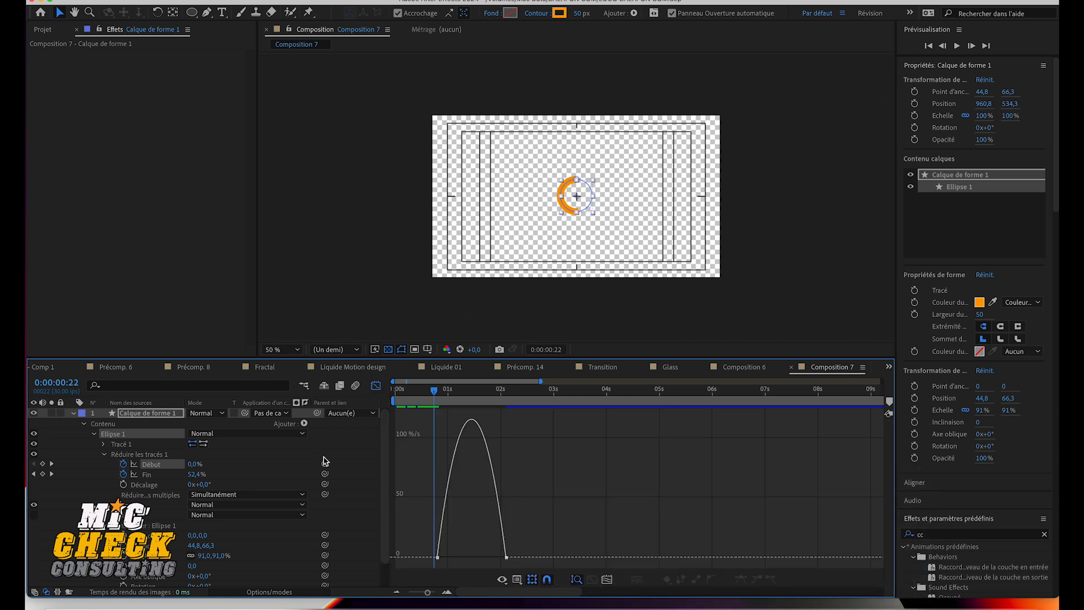
left_click(172, 466)
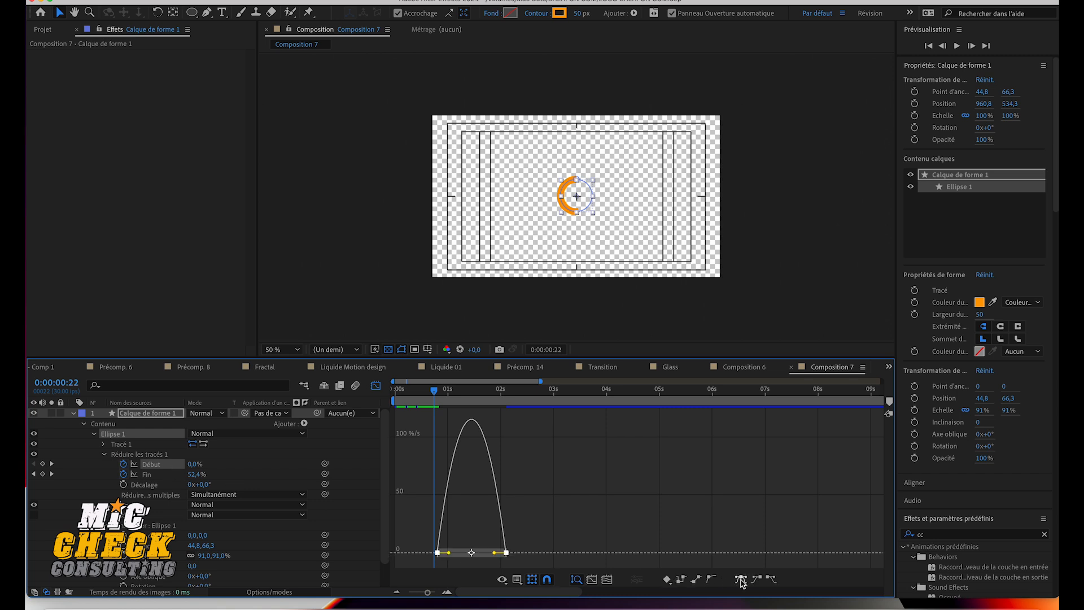
left_click_drag(492, 552, 428, 553)
left_click(507, 551)
left_click_drag(508, 555, 513, 552)
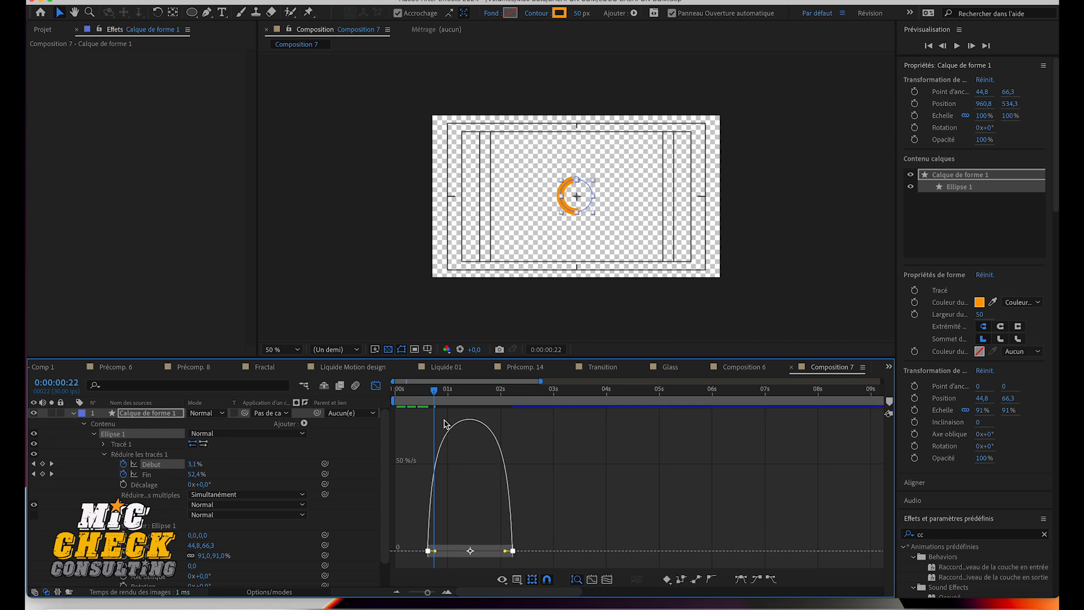
mouse_move(434, 394)
left_mouse_down()
mouse_move(535, 392)
mouse_move(380, 389)
mouse_move(515, 367)
mouse_move(449, 381)
left_mouse_up()
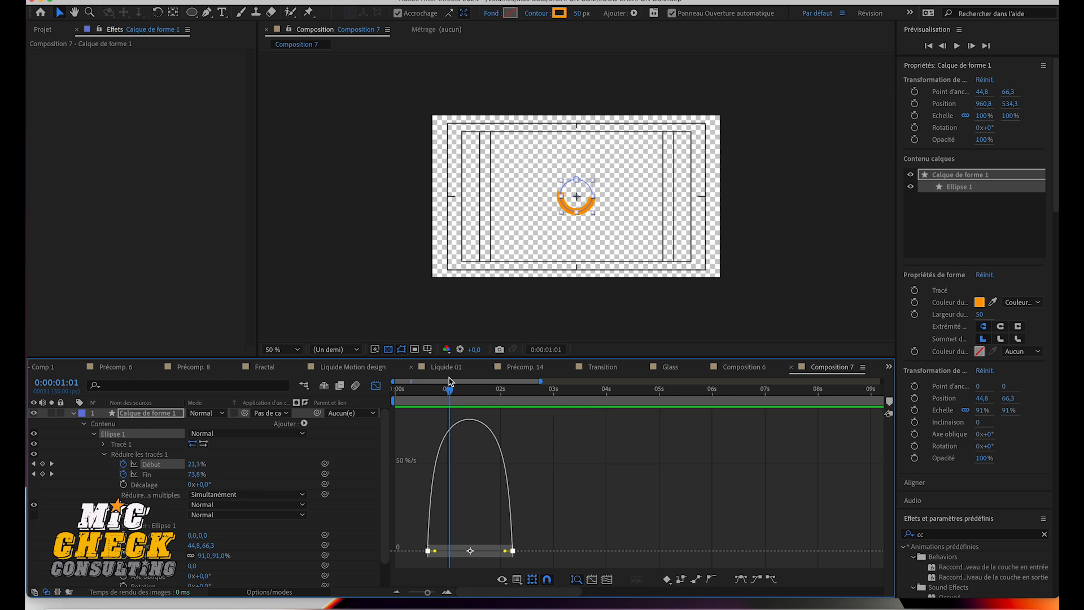
left_click(376, 386)
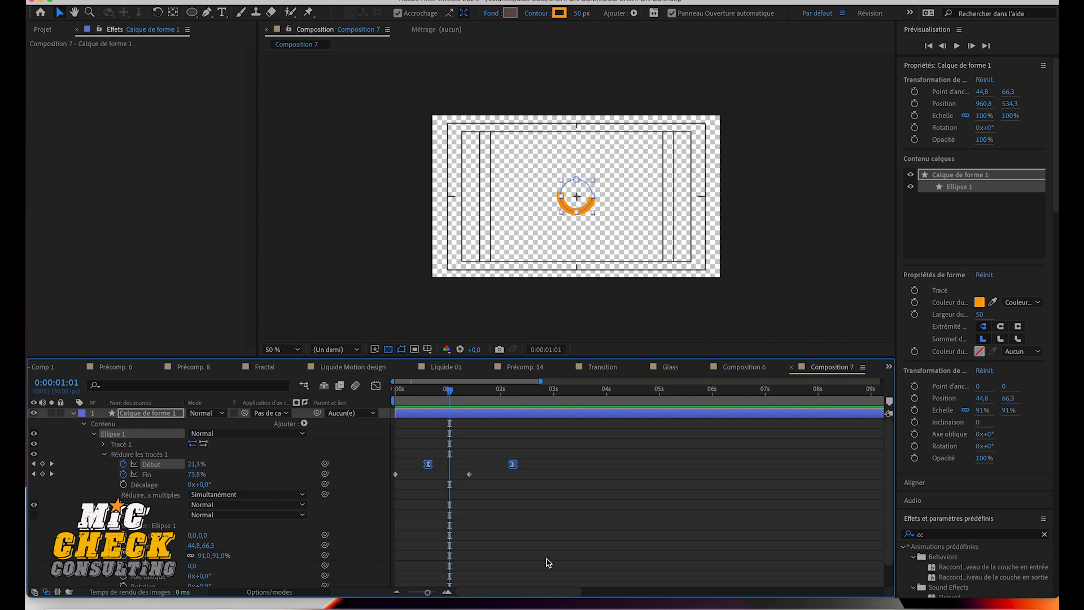
Step: Apply Lissage de vitesse to both Fin keyframes
left_click_drag(490, 497, 389, 468)
mouse_move(472, 479)
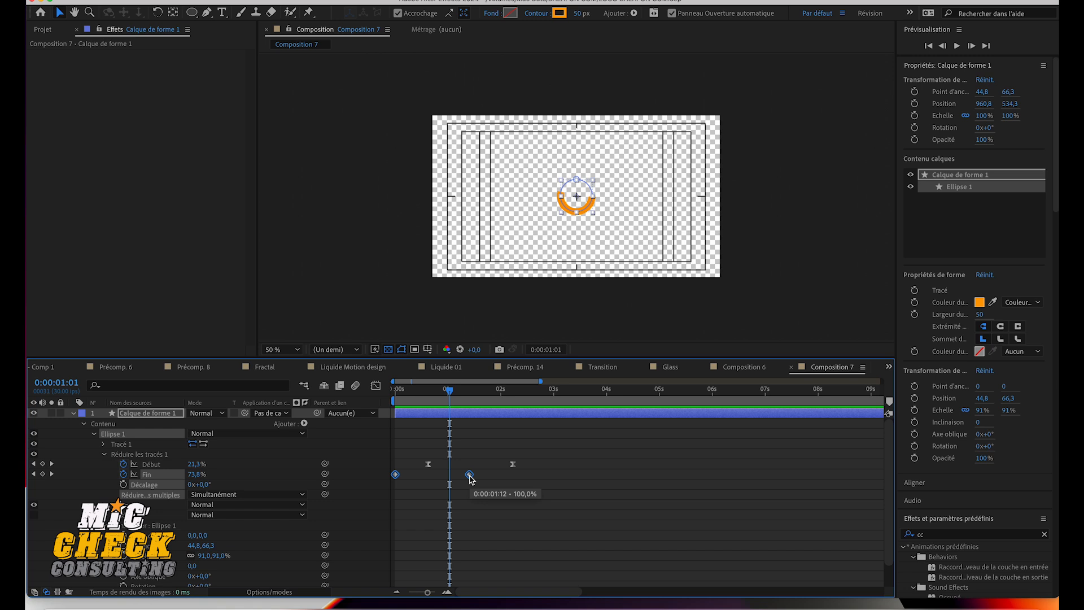
right_click(472, 479)
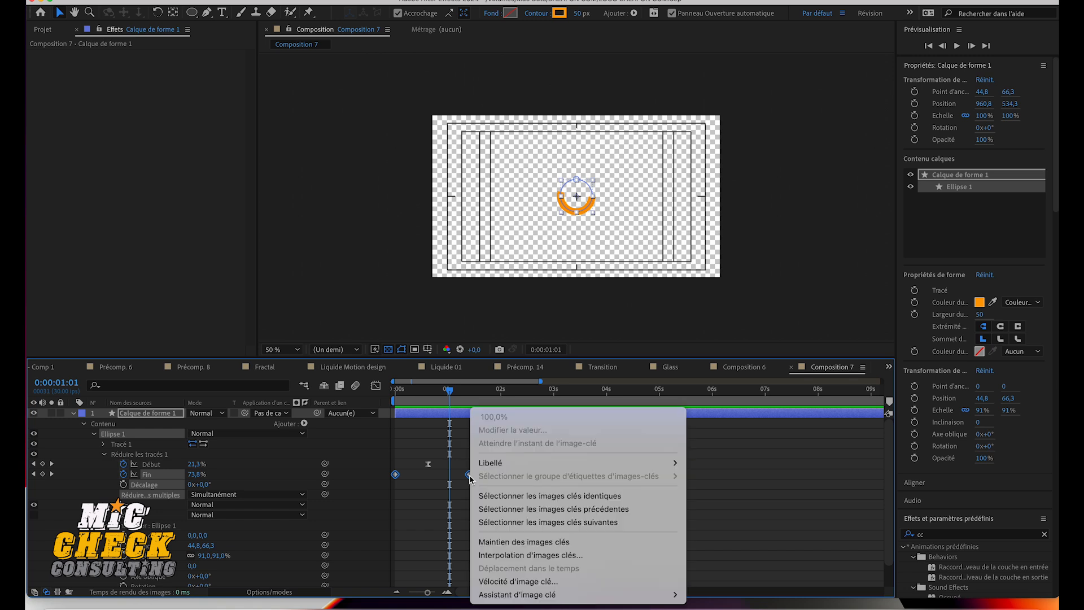
mouse_move(621, 594)
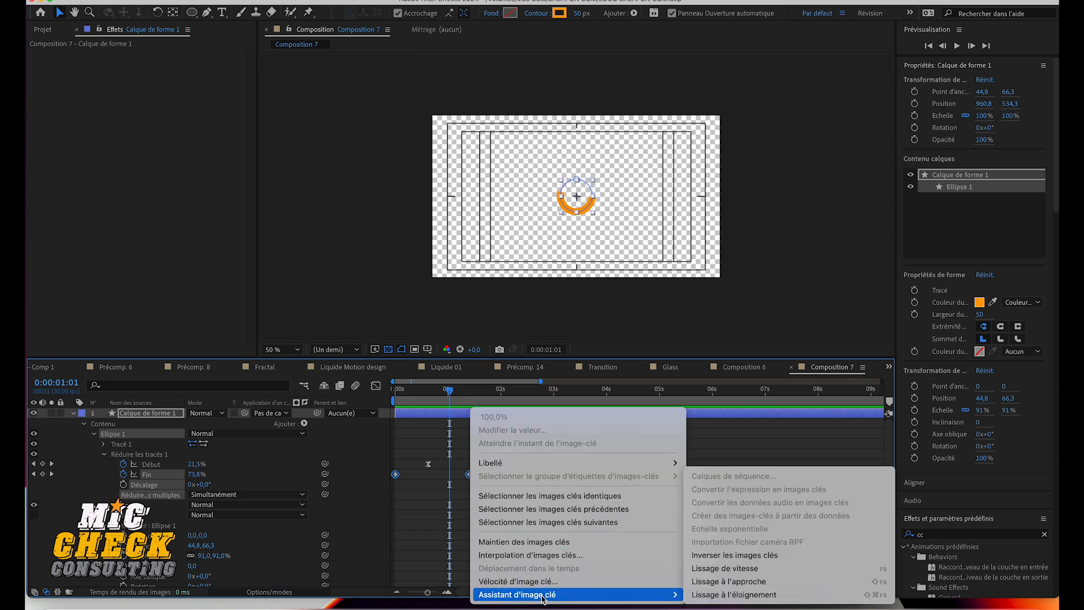
left_click(727, 568)
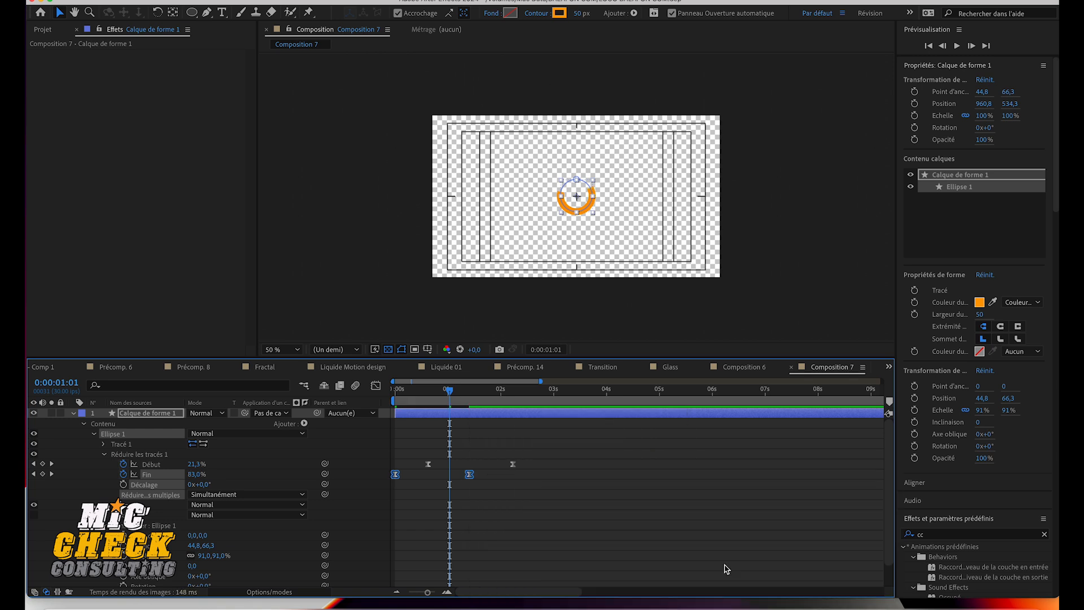
Step: Reshape the Fin speed curve in the graph editor by extending the last keyframe's easing handle toward the first, and check the motion
left_click(376, 387)
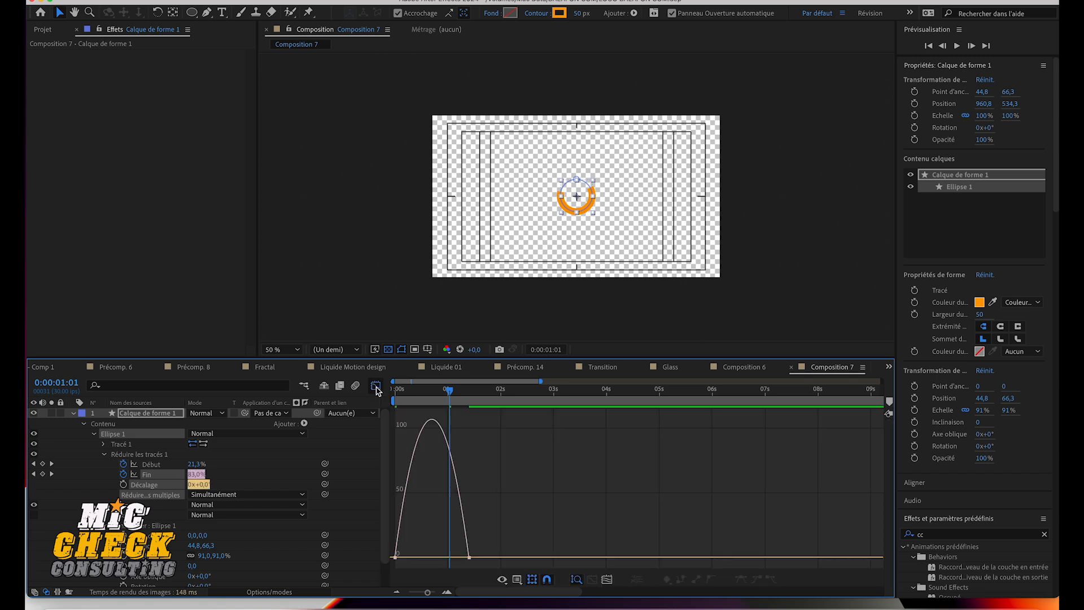
left_click(165, 477)
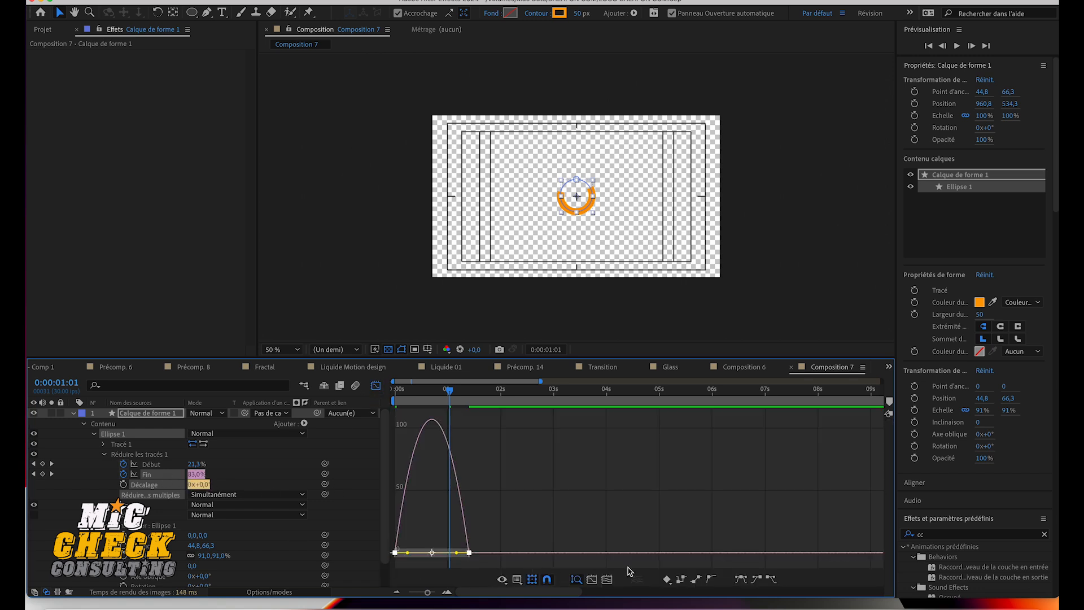
left_click(456, 552)
left_click_drag(457, 555, 412, 553)
mouse_move(451, 391)
left_mouse_down()
mouse_move(399, 392)
mouse_move(508, 391)
mouse_move(395, 388)
mouse_move(473, 387)
left_mouse_up()
left_click(376, 386)
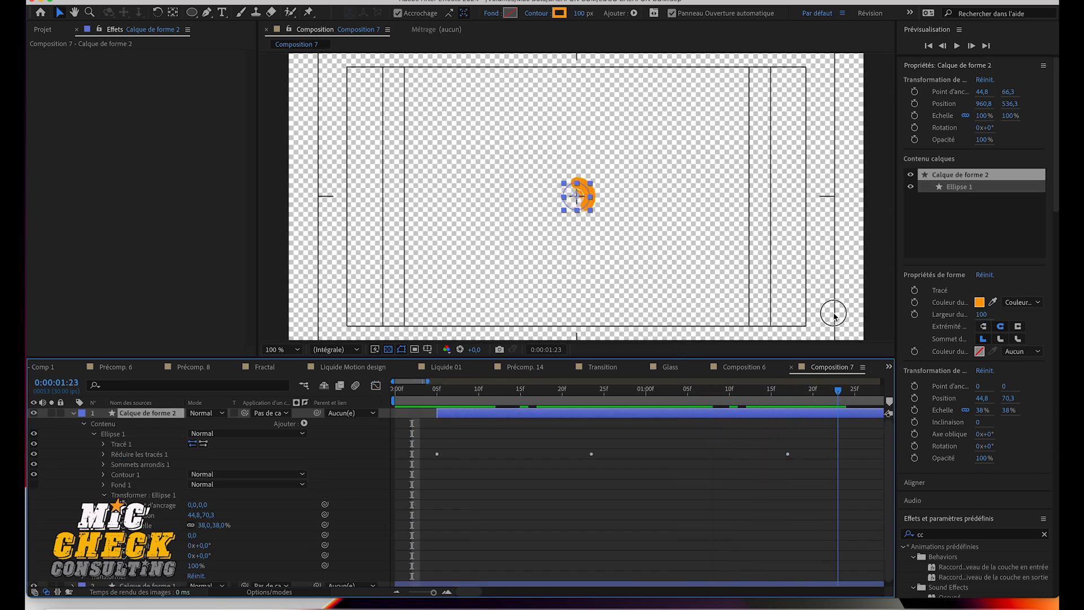
Step: Collapse the properties of Calque de forme 2 and duplicate the layer
left_click_drag(716, 338, 391, 381)
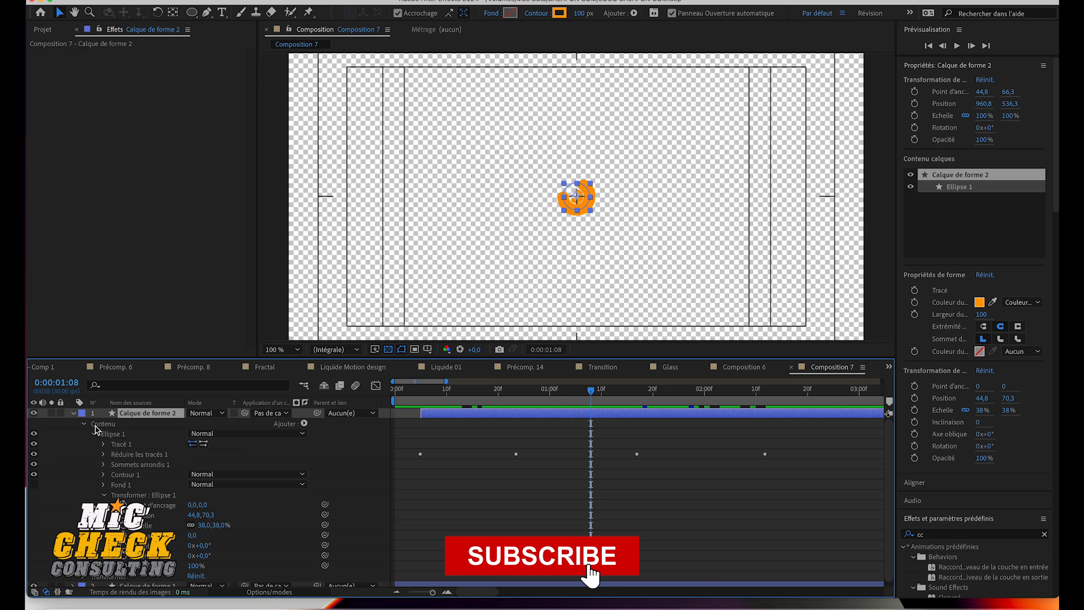
left_click(73, 412)
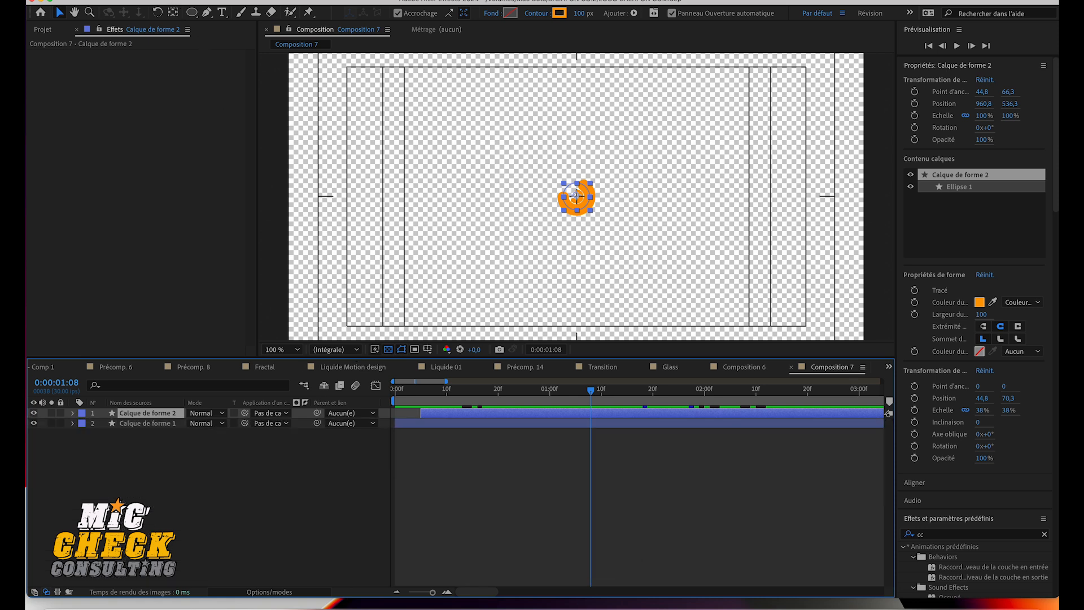
left_click(166, 1)
left_click(185, 149)
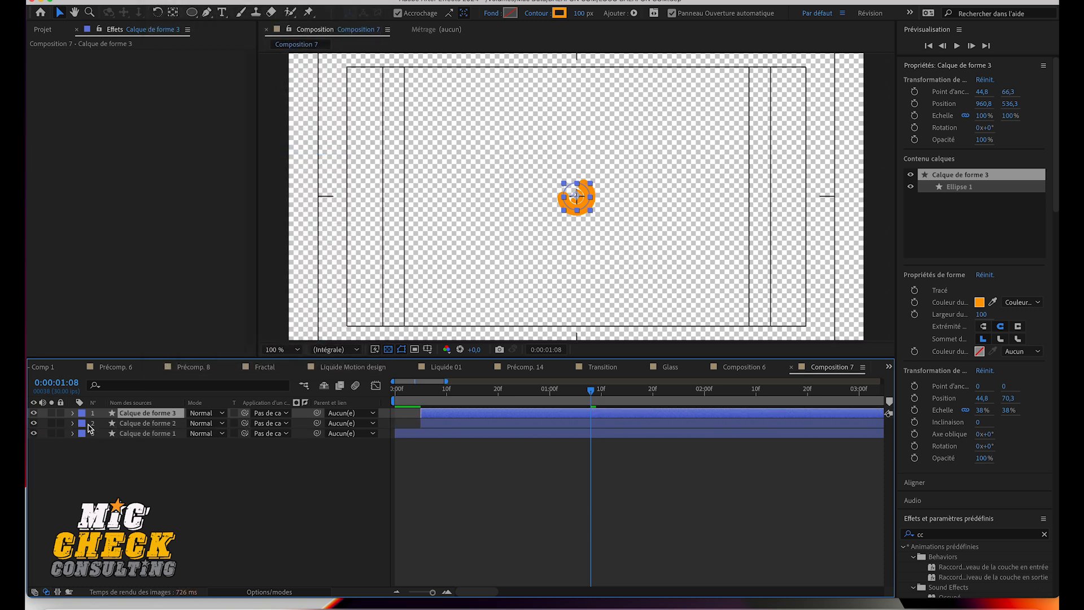
Step: Expand the Ellipse 1 contents of Calque de forme 3 and shift the layer to start at frame 10
left_click(73, 413)
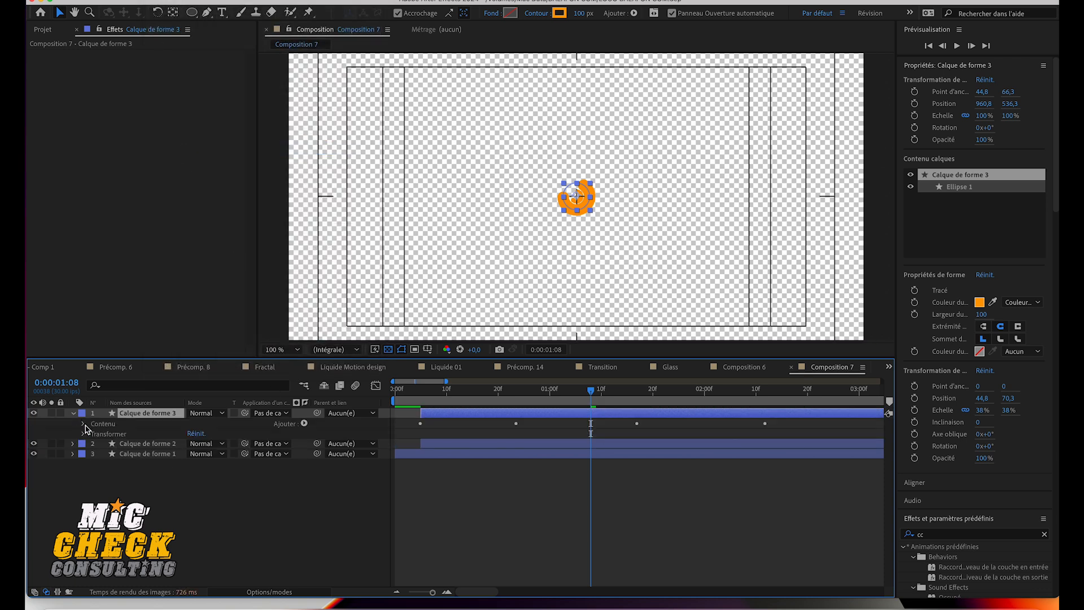
left_click(84, 424)
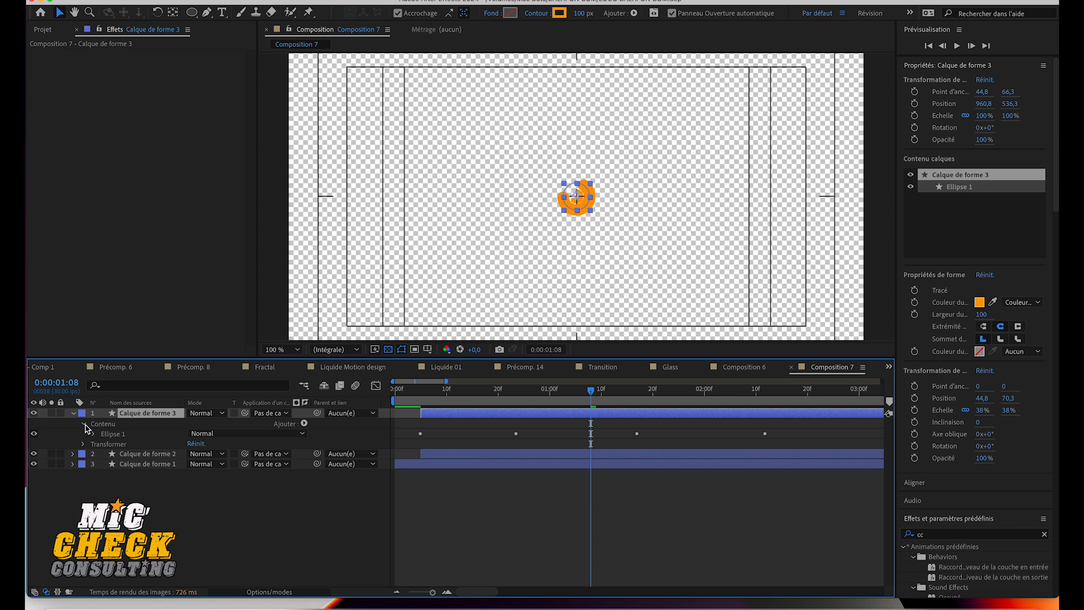
left_click(94, 434)
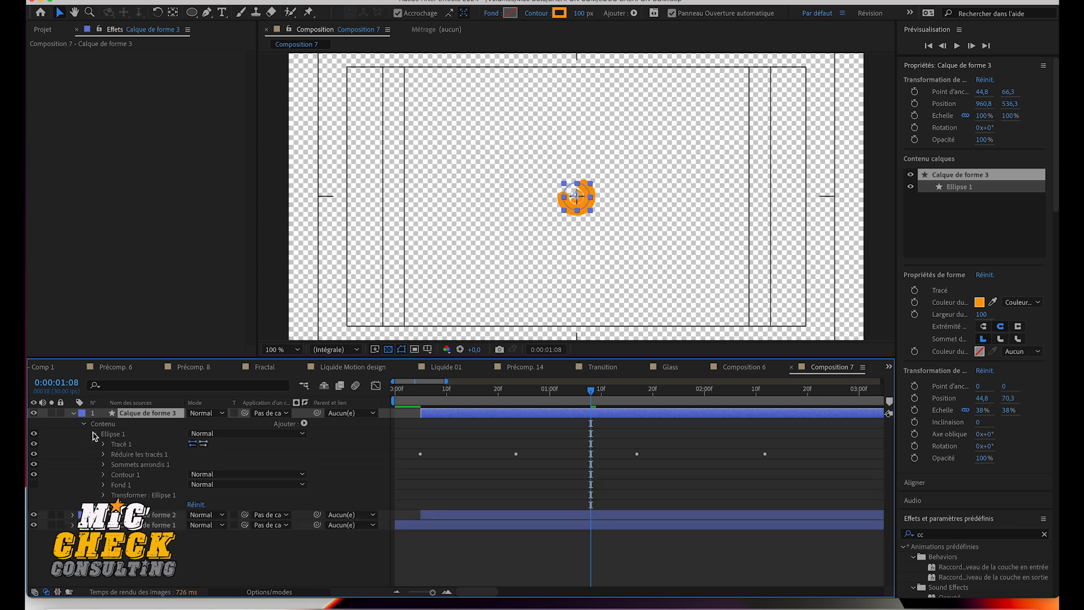
left_click(458, 415)
left_click_drag(458, 415, 483, 413)
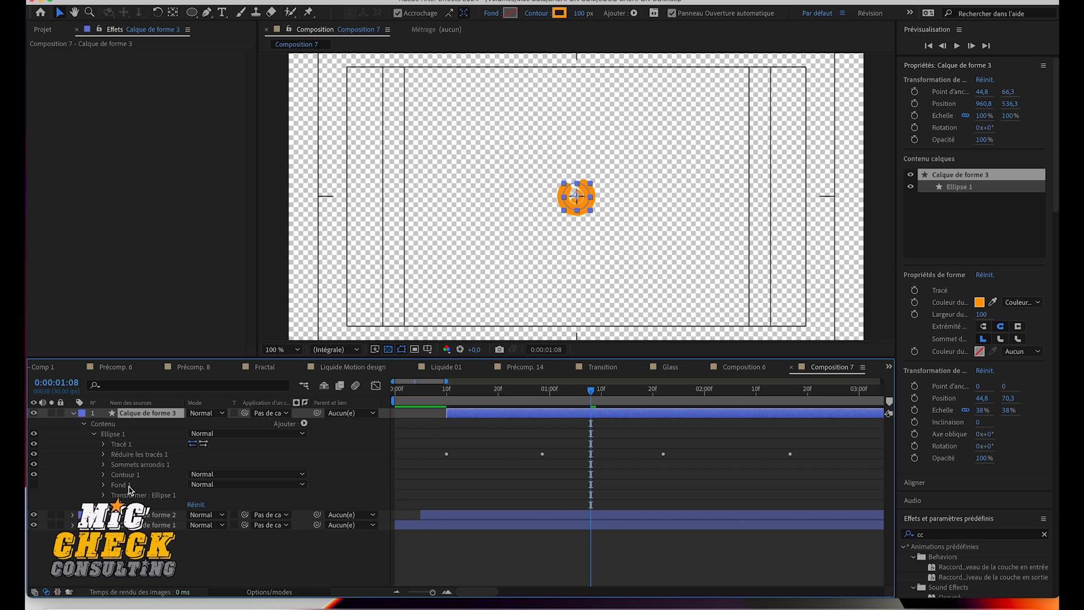
Step: Set Ellipse 1's scale in Calque de forme 3 to 97%, check the motion and collapse the layer's properties
left_click(105, 495)
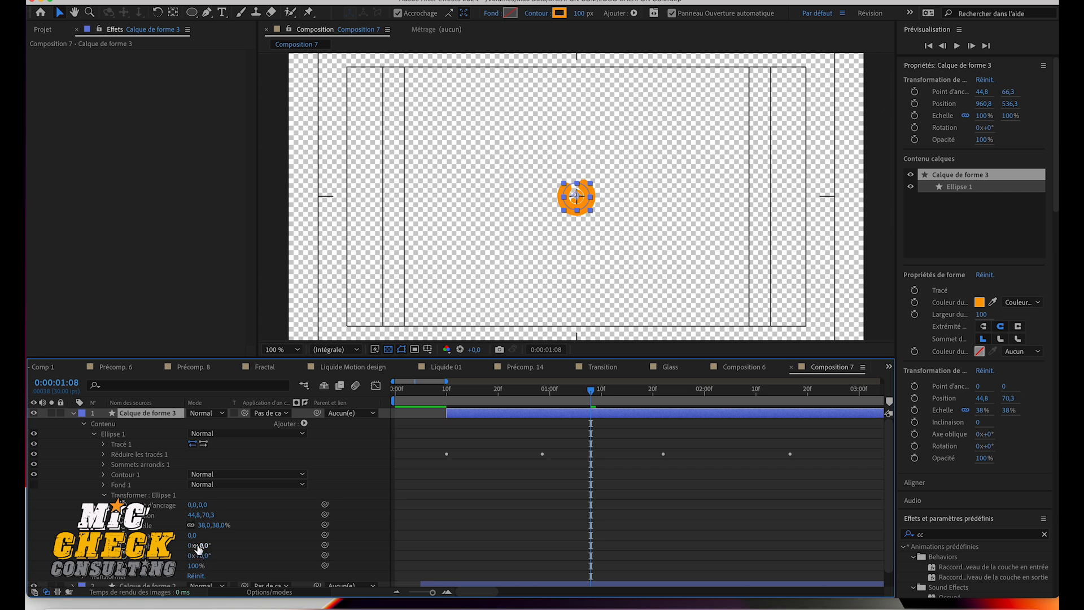
left_click_drag(203, 527, 235, 521)
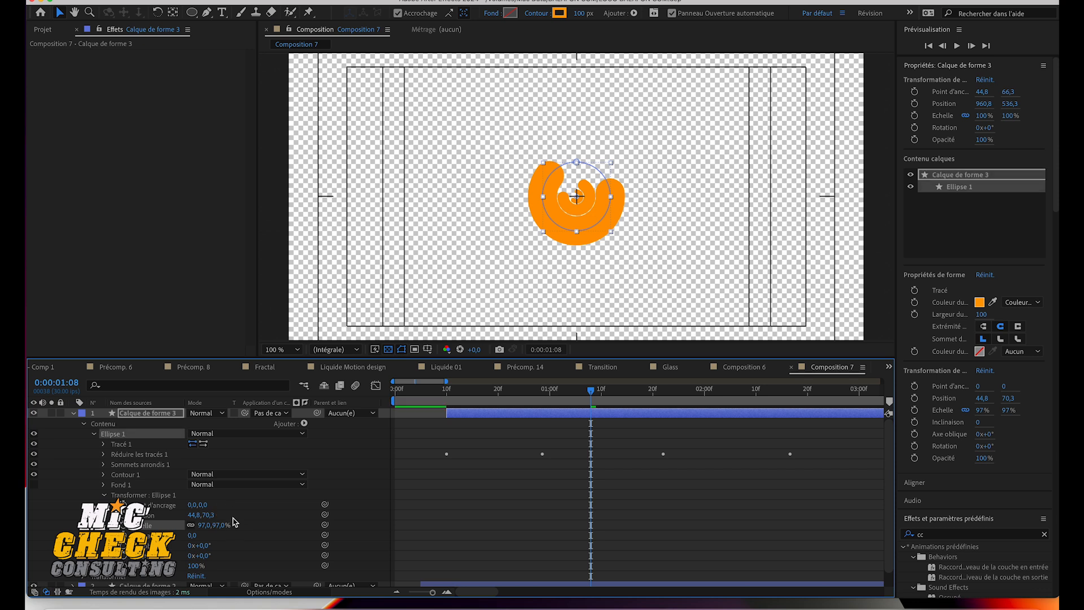
left_click_drag(590, 389, 482, 396)
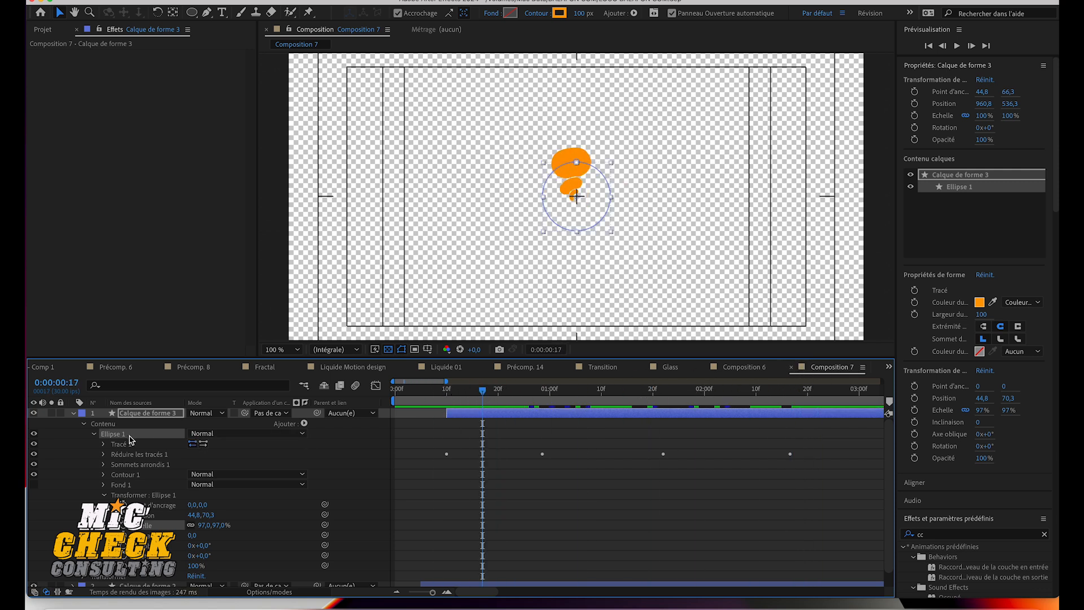
left_click(74, 414)
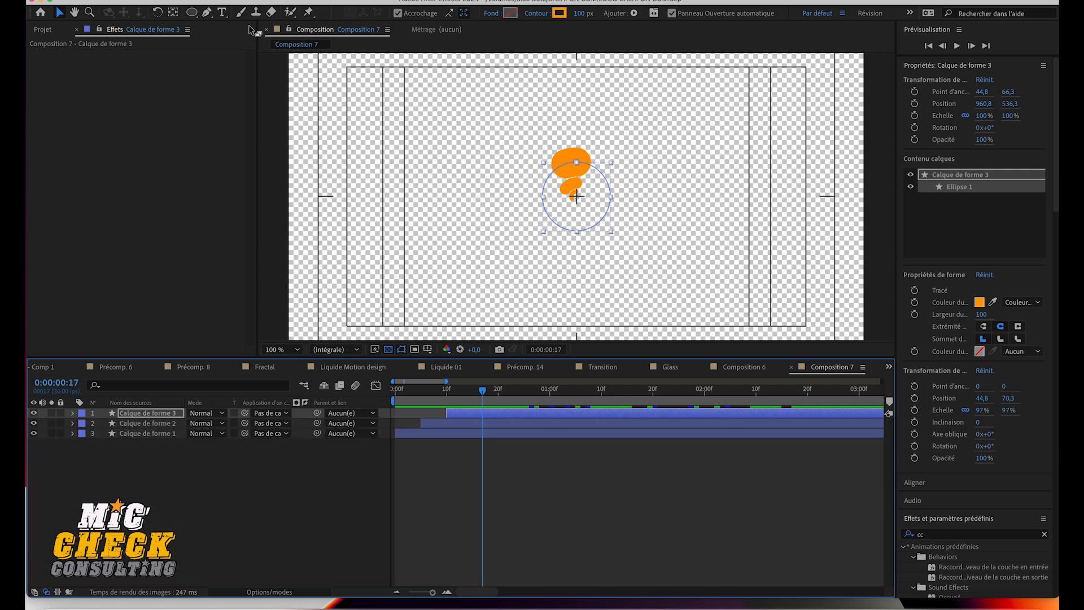
left_click(161, 1)
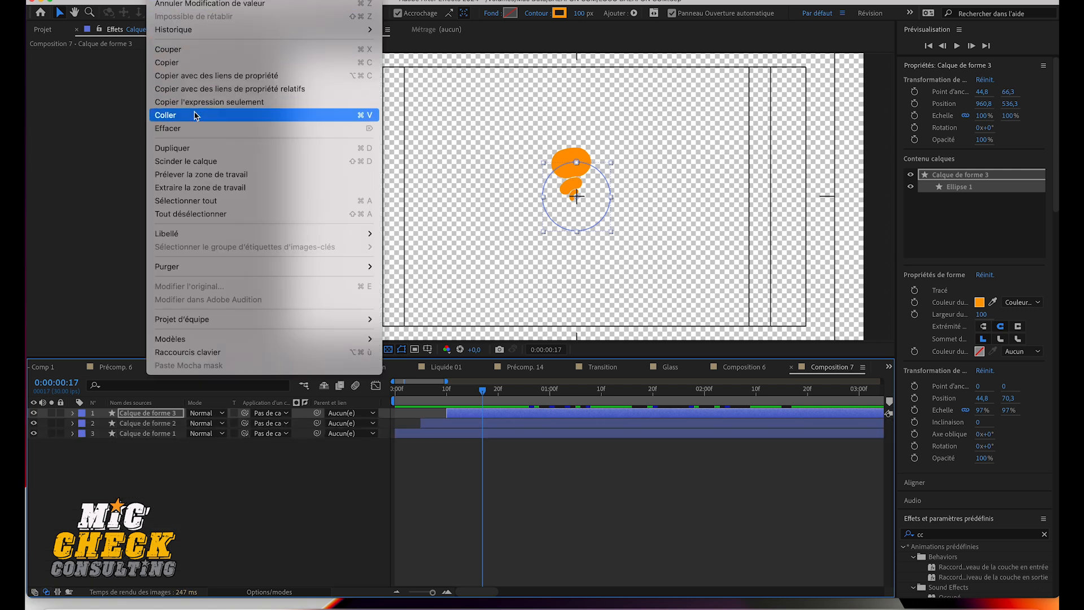
left_click(189, 149)
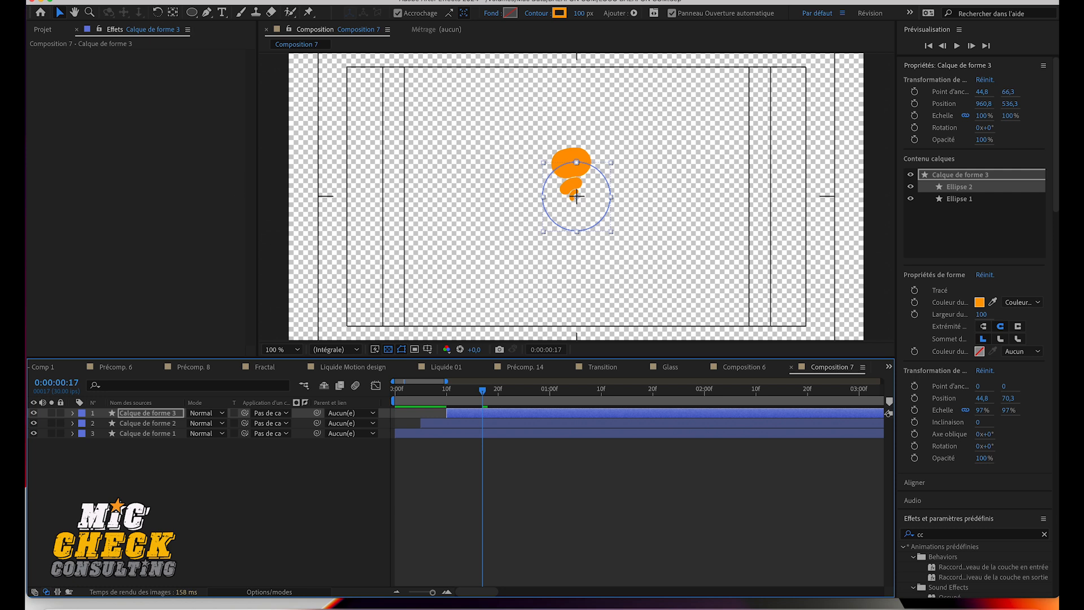
left_click(161, 1)
left_click(186, 7)
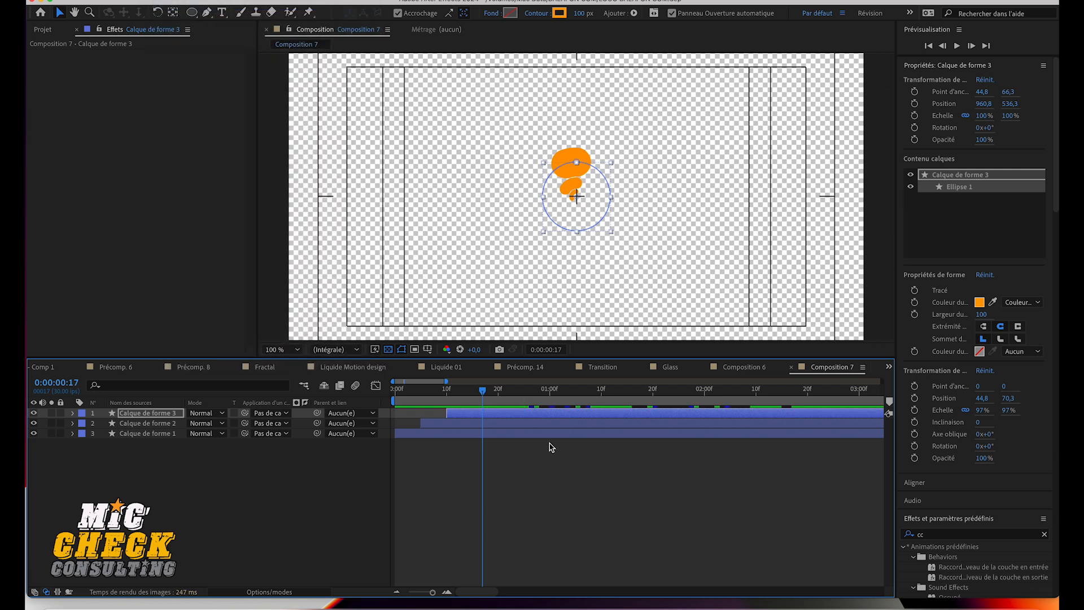
Step: Duplicate Calque de forme 3 and shift the copy to start at frame 15
left_click(559, 416)
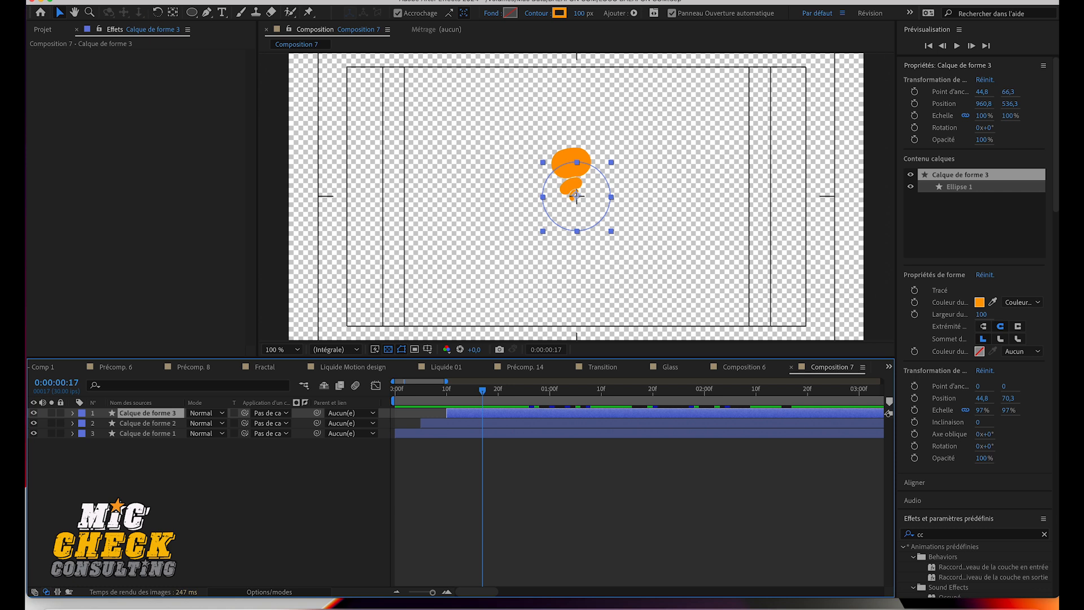
left_click(161, 1)
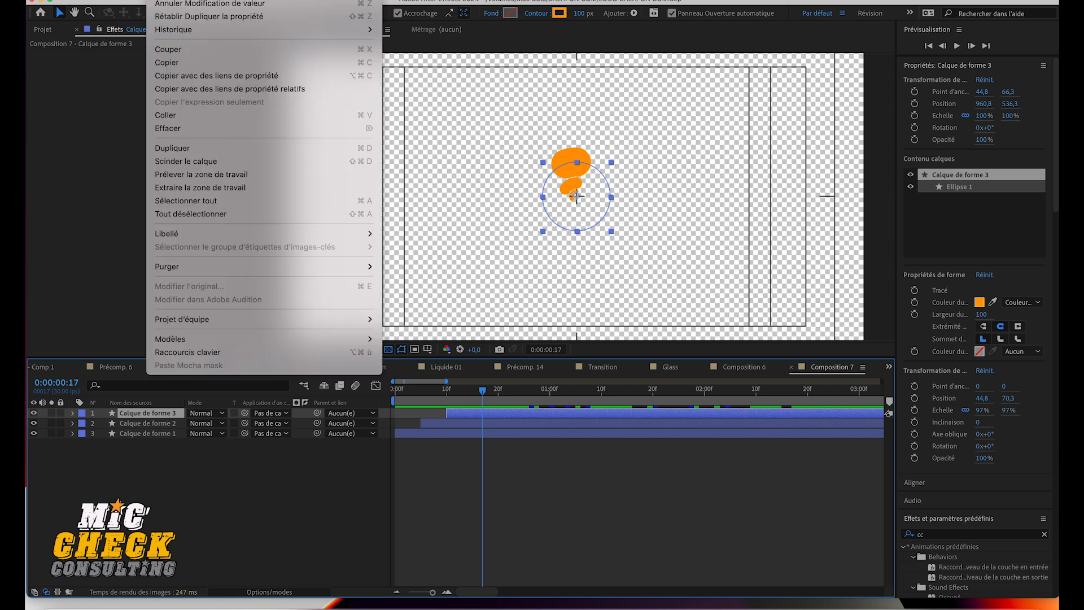
left_click(186, 148)
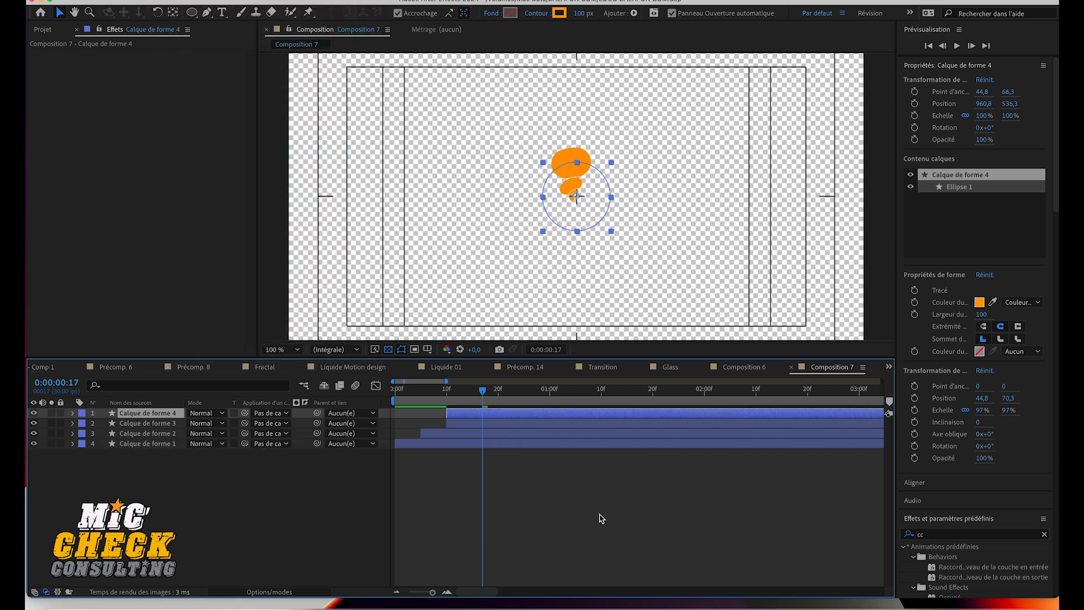
left_click_drag(446, 381, 436, 382)
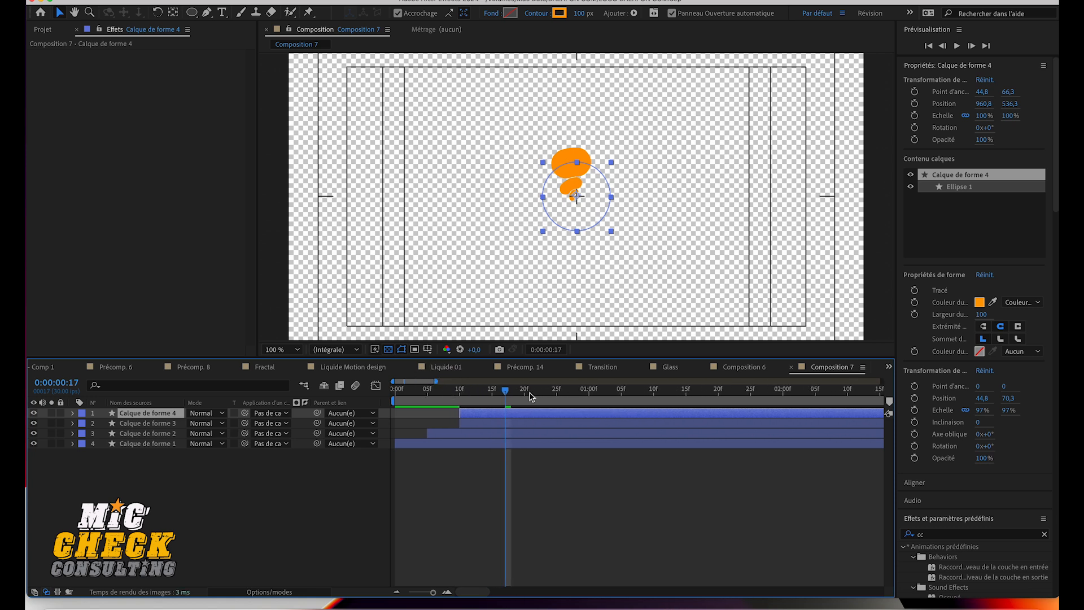
left_click_drag(502, 390, 539, 413)
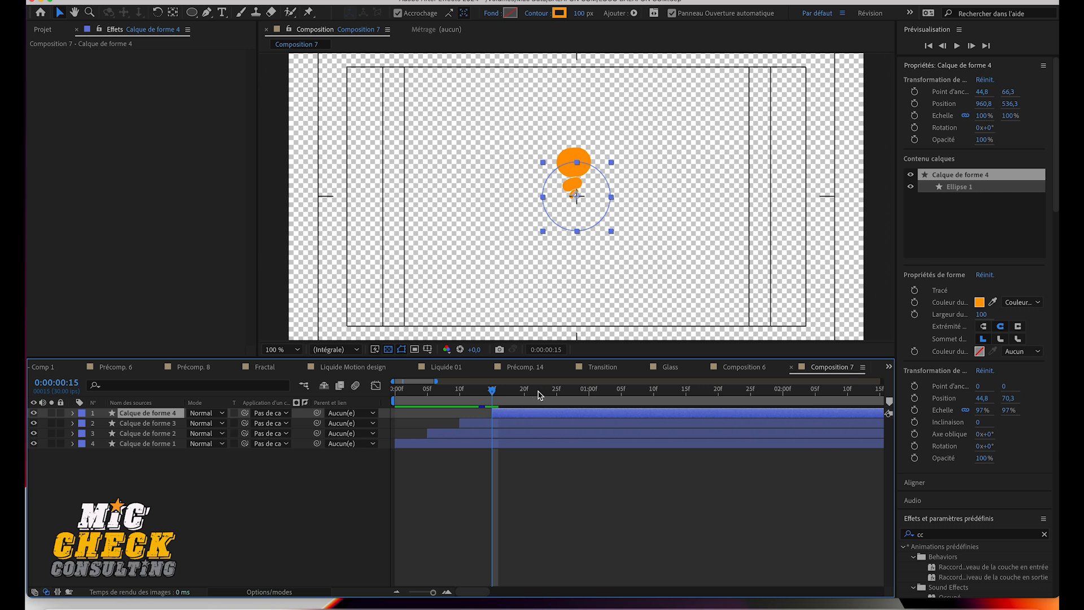
Step: Set Ellipse 1's scale in Calque de forme 4 to 242% and check the motion
left_click(539, 392)
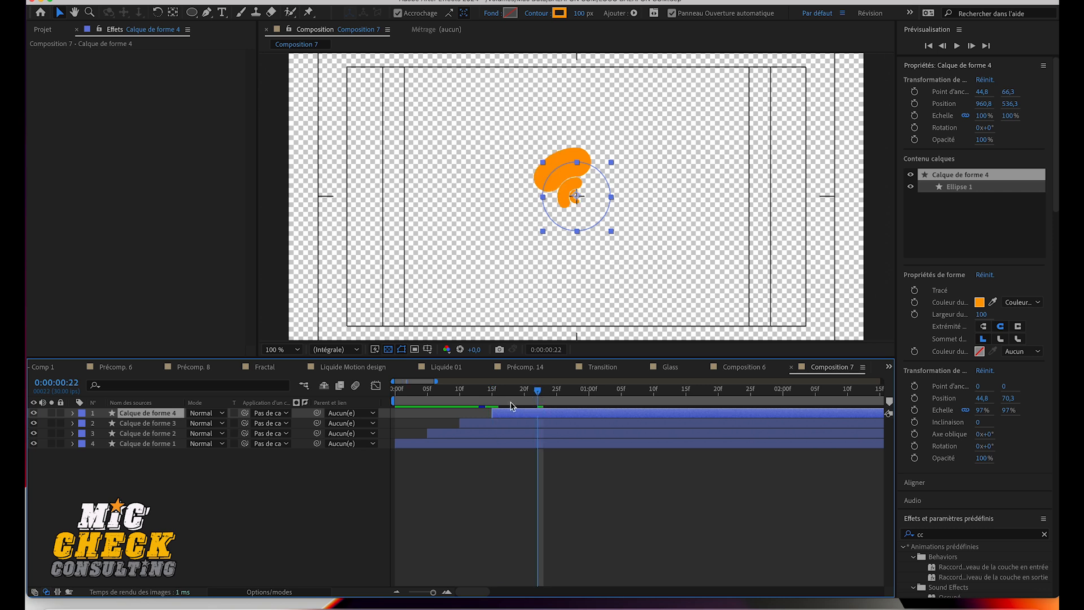
left_click(72, 415)
left_click(84, 424)
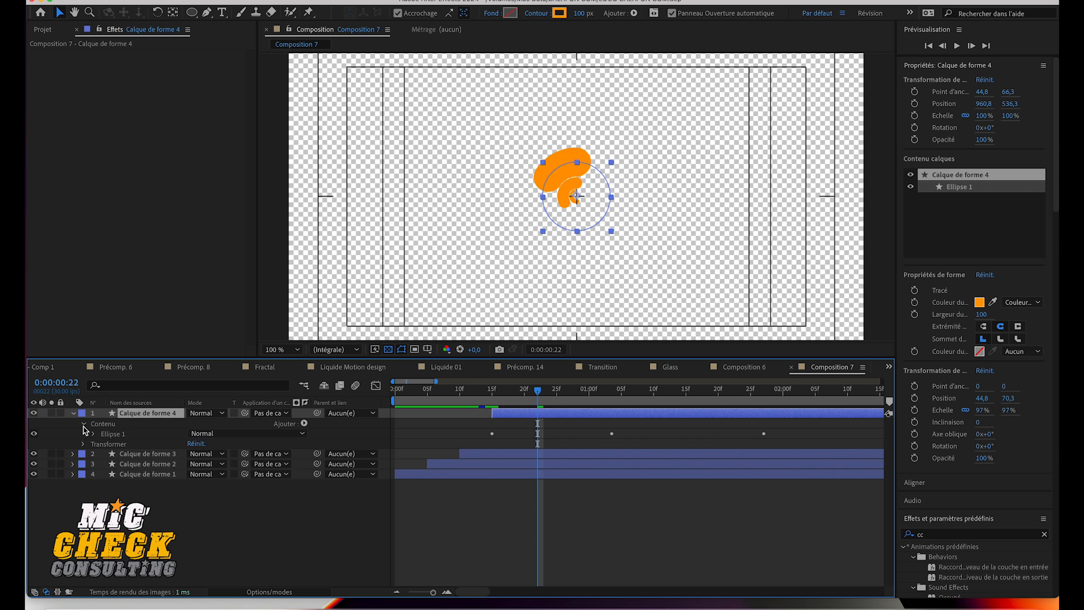
left_click(93, 434)
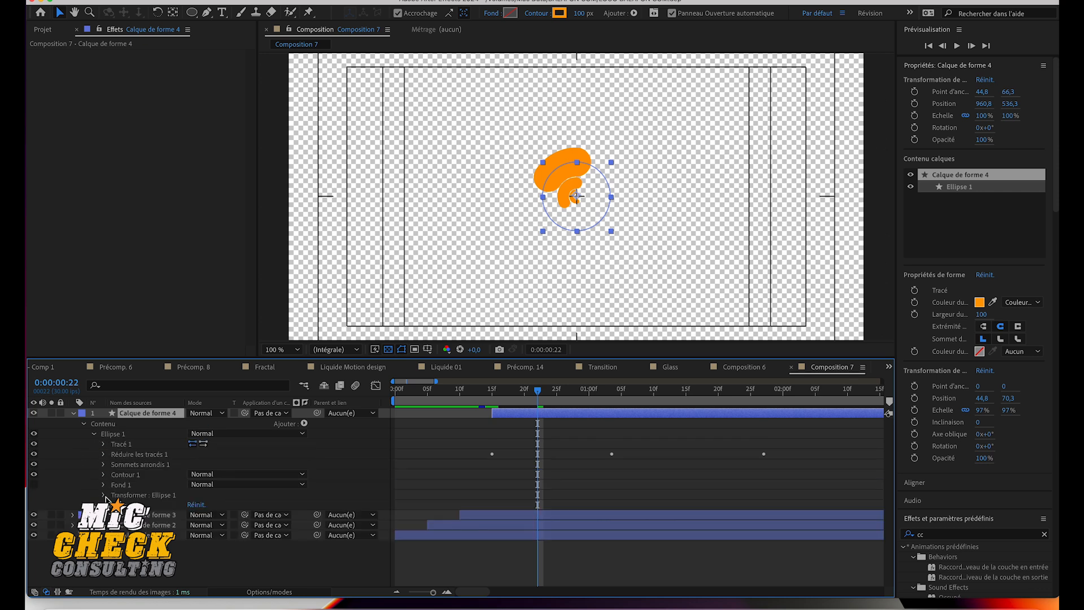
left_click(104, 495)
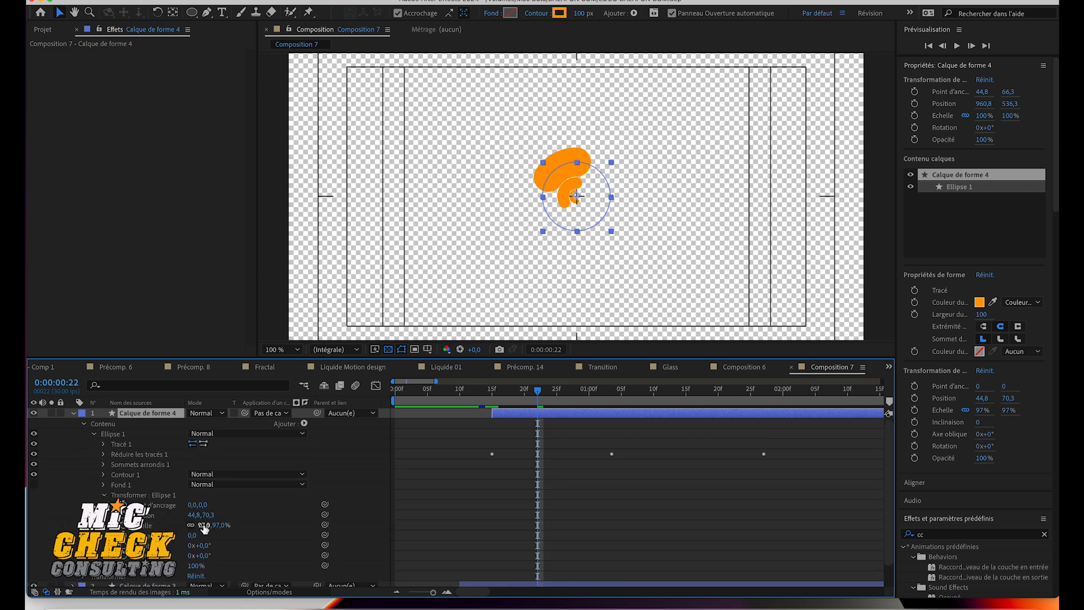
left_click_drag(203, 526, 312, 550)
left_click_drag(538, 405, 845, 322)
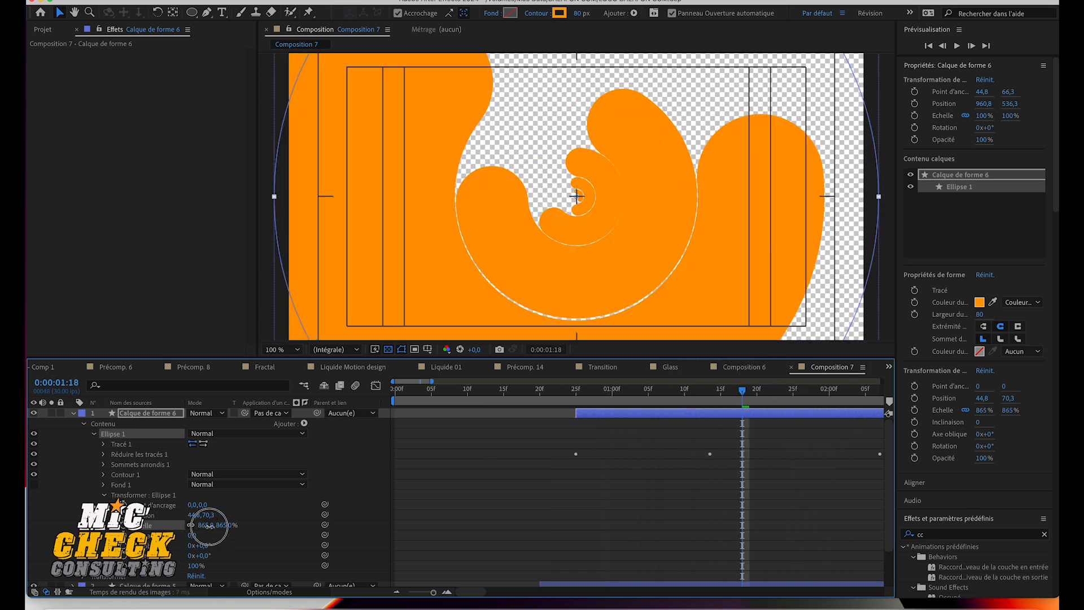
Step: Set Ellipse 1's scale in Calque de forme 6 to 1084%, and find the Remplir effect and apply it to that layer
left_click_drag(206, 520, 346, 536)
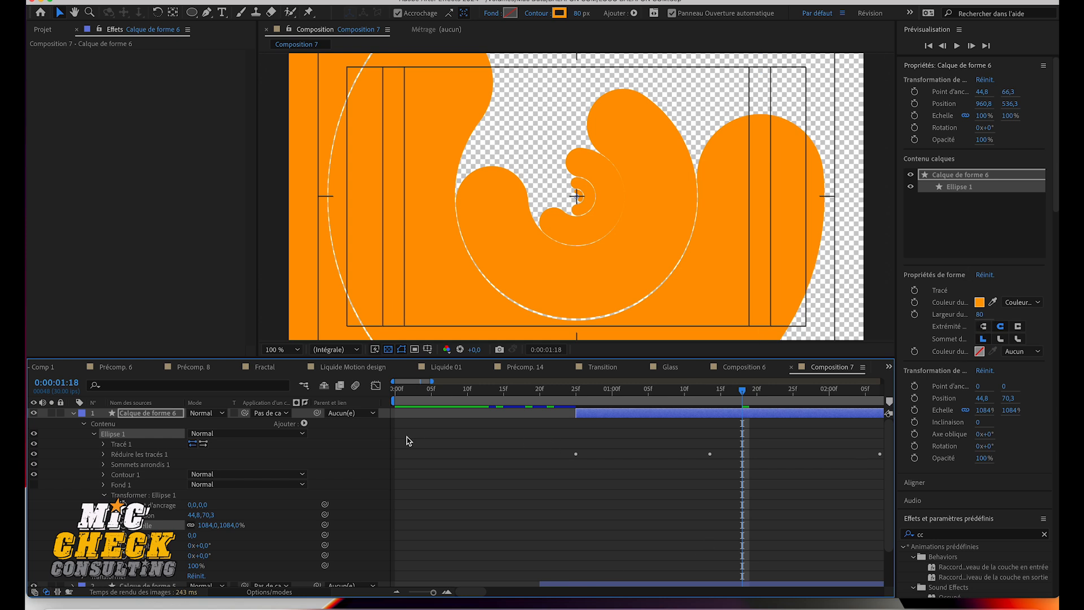
left_click(958, 535)
key("BackSpace")
key("BackSpace")
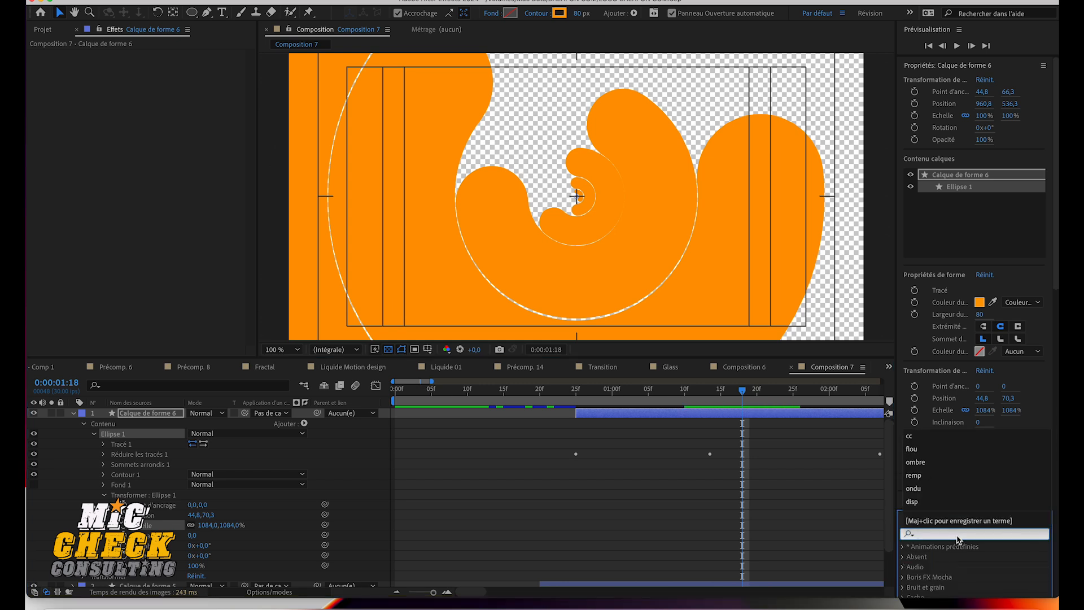
type("r")
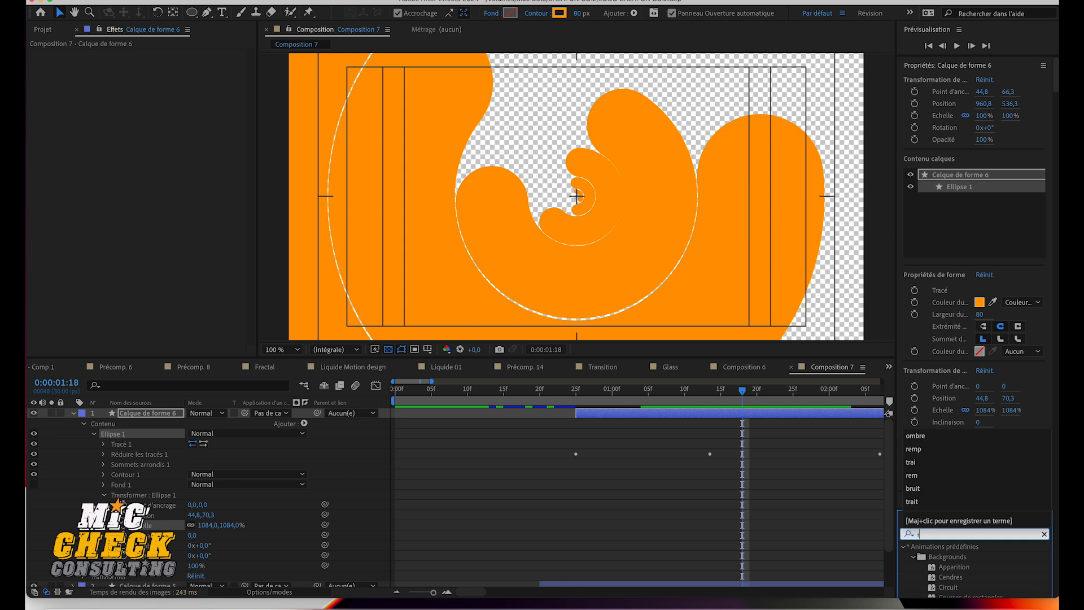
type("emp")
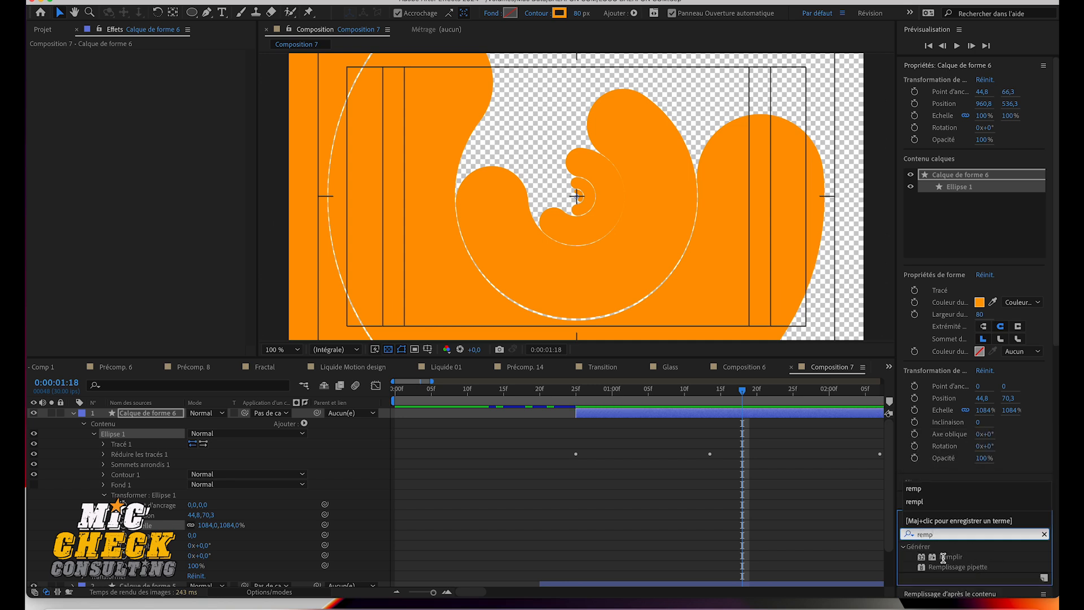
left_click_drag(942, 558, 690, 422)
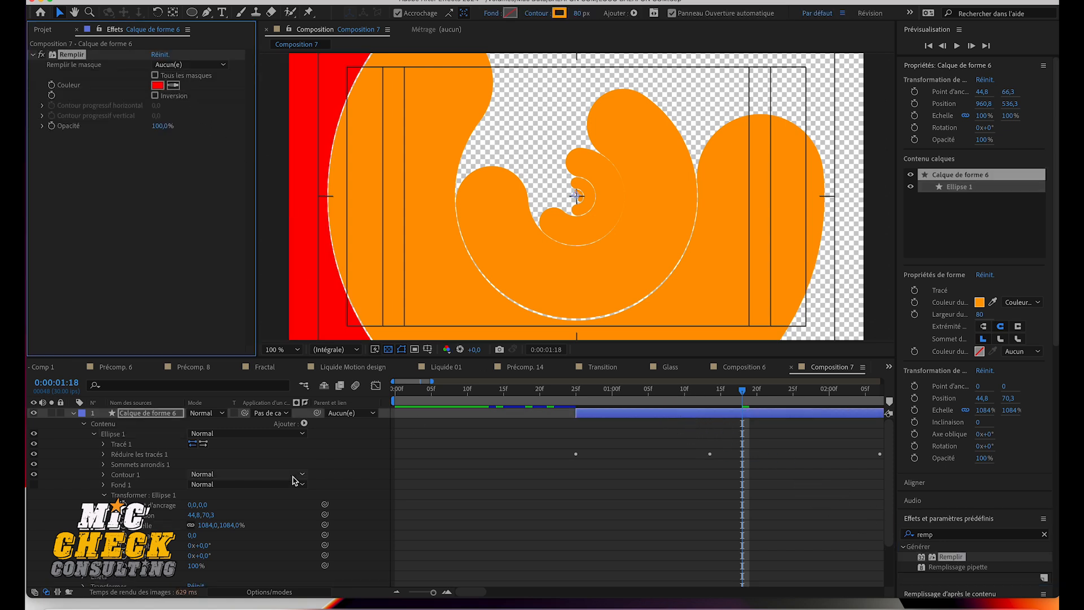
left_click(74, 414)
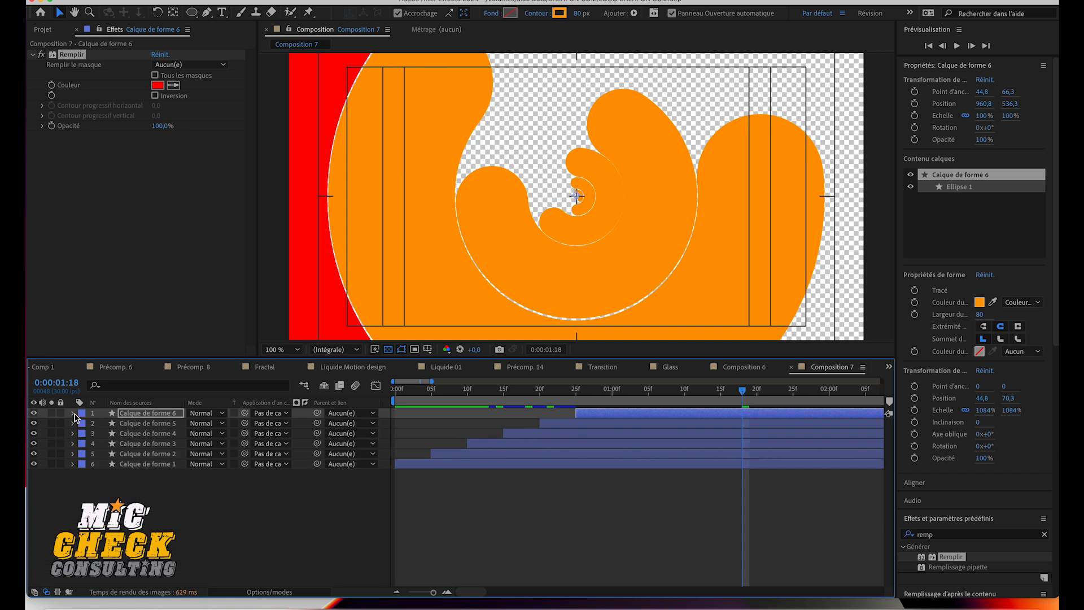
Step: Apply the Remplir effect to Calque de forme 5 and set its colour to white (FFFFFF)
left_click(619, 423)
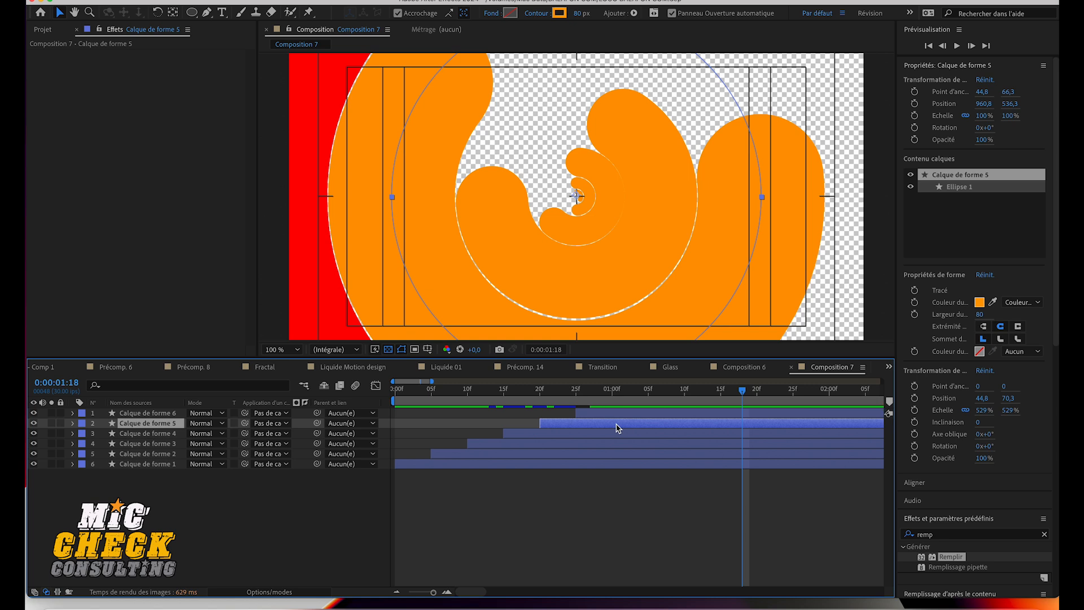
left_click_drag(950, 563, 685, 425)
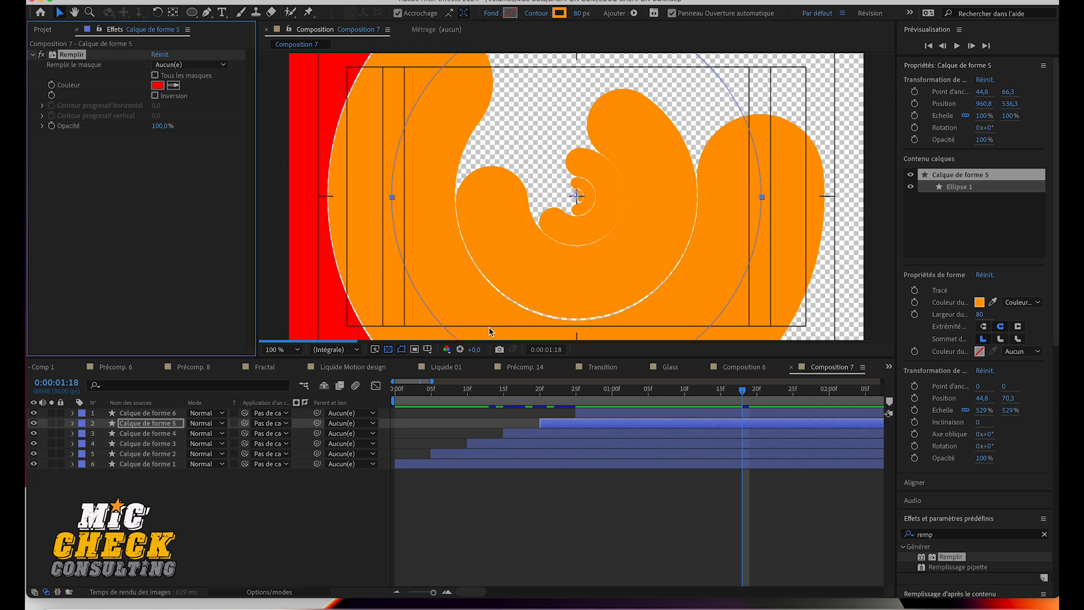
left_click(158, 85)
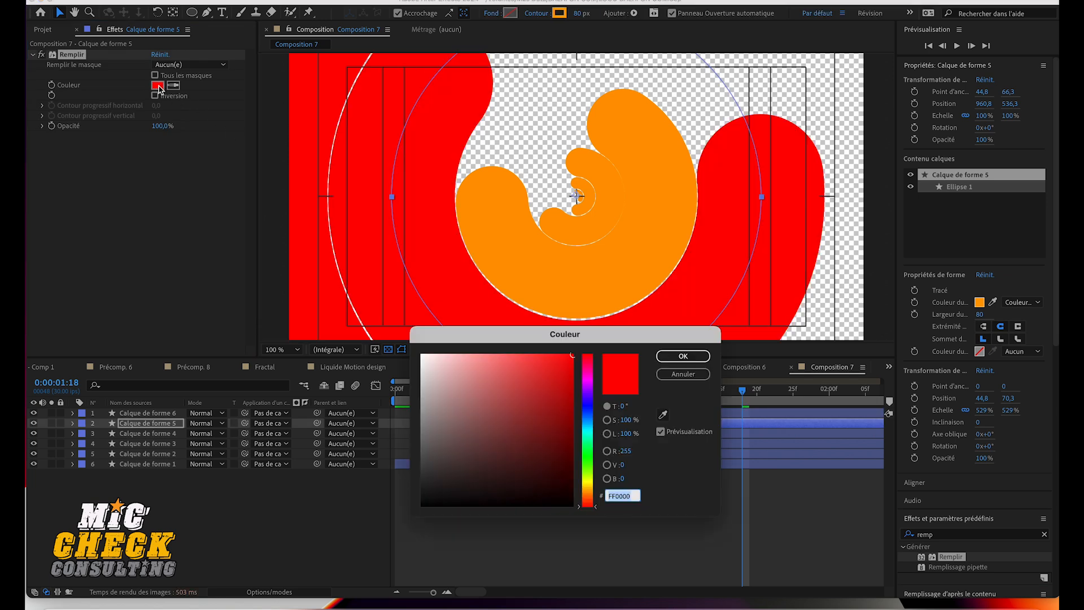
left_click_drag(427, 356, 404, 348)
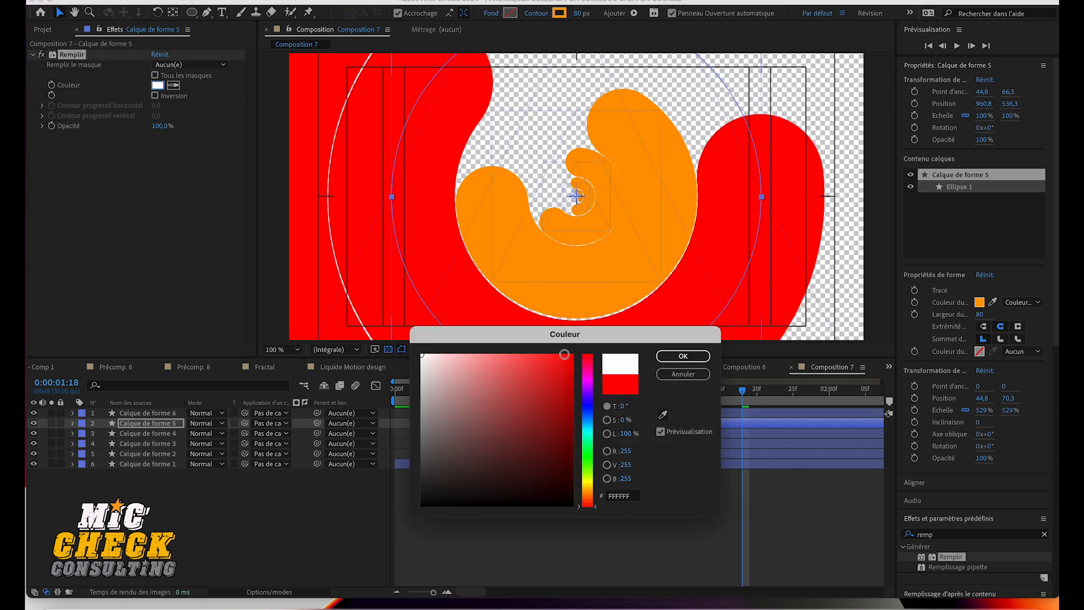
left_click(689, 358)
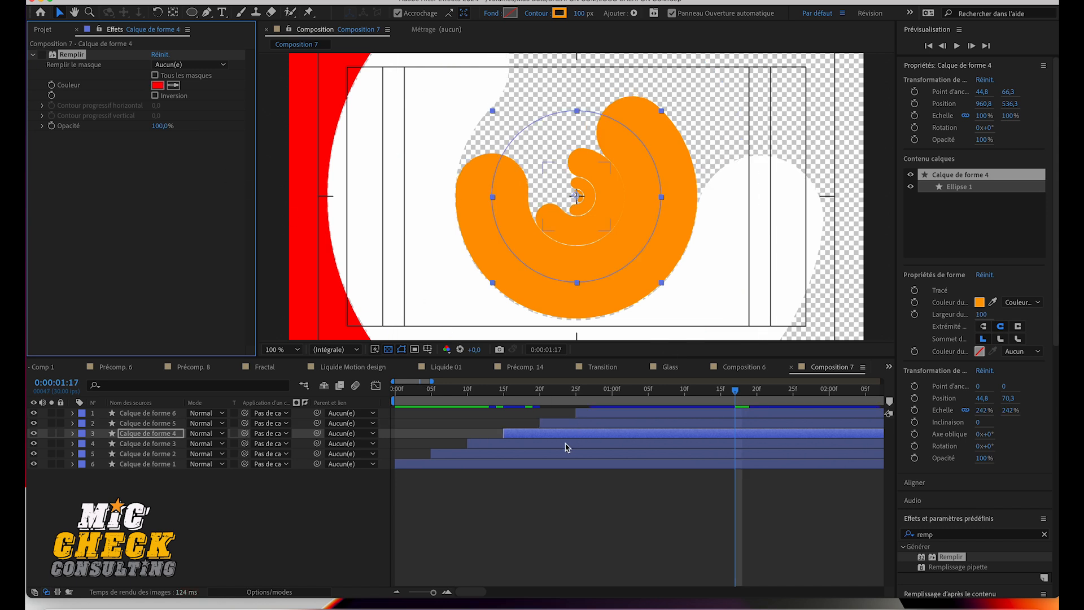
Step: Apply the Remplir effect to Calque de forme 3
left_click(568, 444)
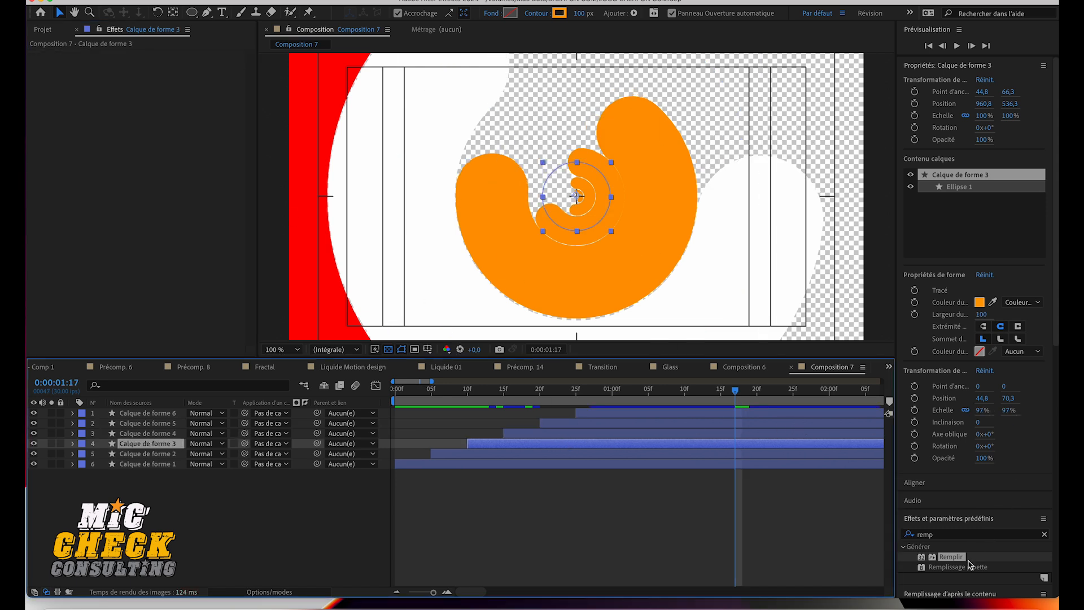
left_click(946, 557)
left_click_drag(946, 557, 652, 449)
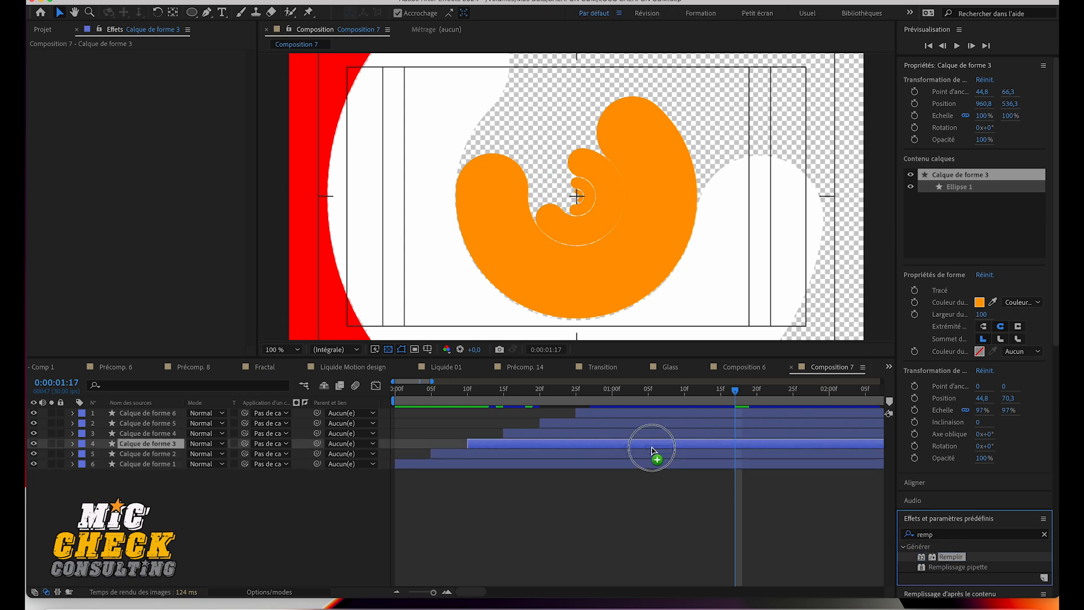
left_click_drag(652, 450, 652, 448)
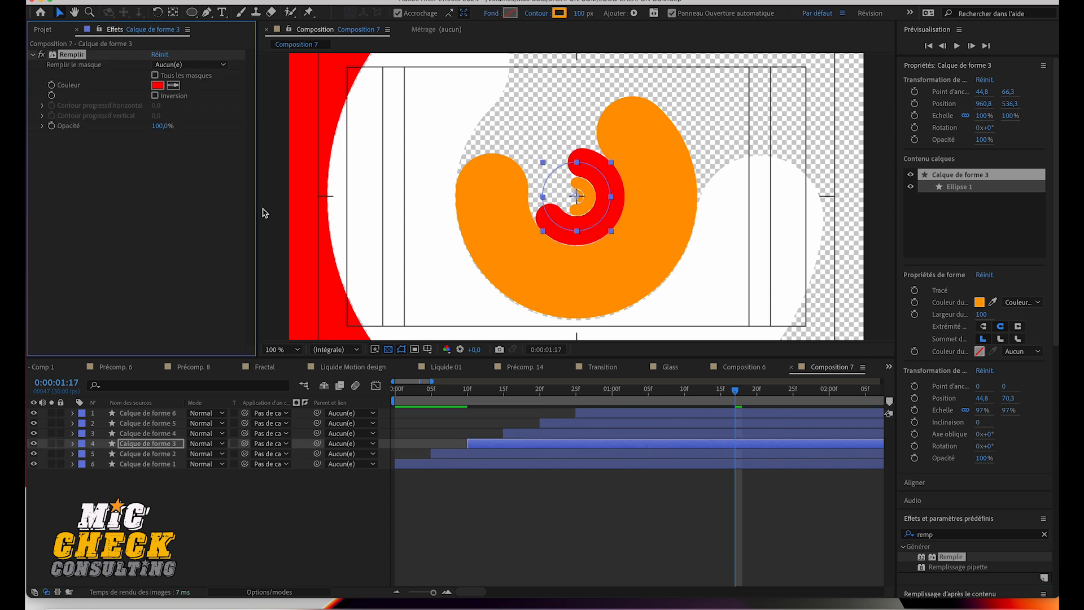
Step: Set the Remplir colour of Calque de forme 3 to light blue (00CAFF)
left_click(157, 86)
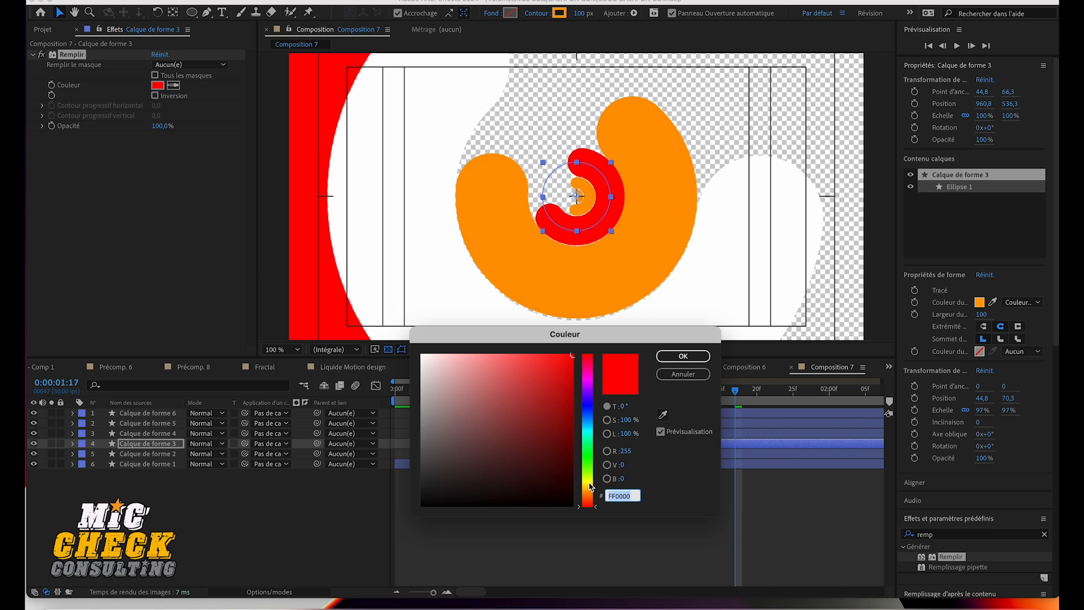
left_click(591, 426)
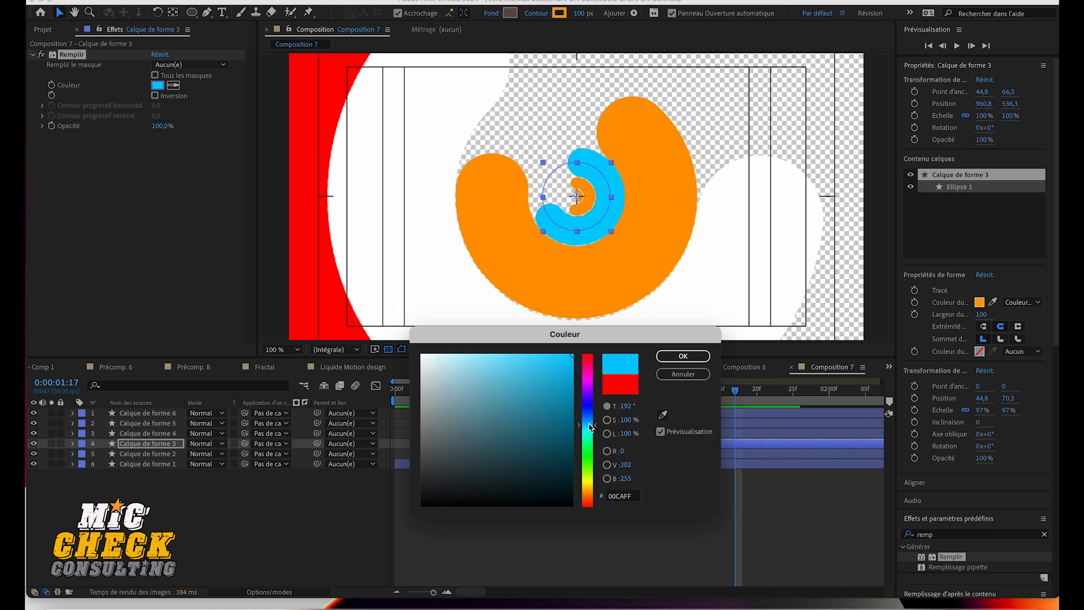
left_click(684, 356)
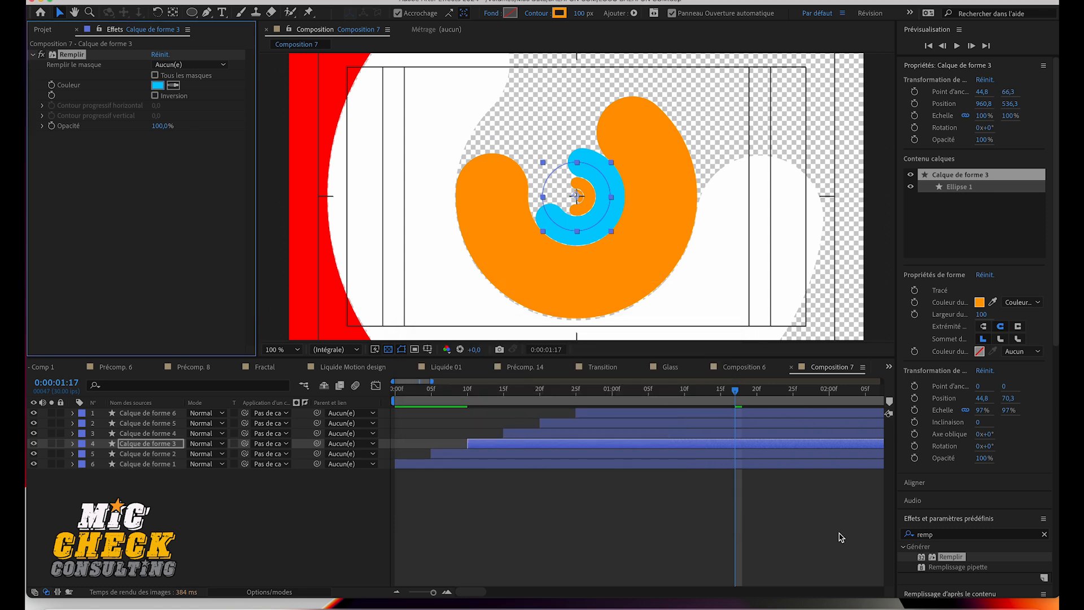
Step: Apply the Remplir effect to Calque de forme 2 and set its colour to turquoise (00FFD8)
left_click_drag(860, 519, 625, 455)
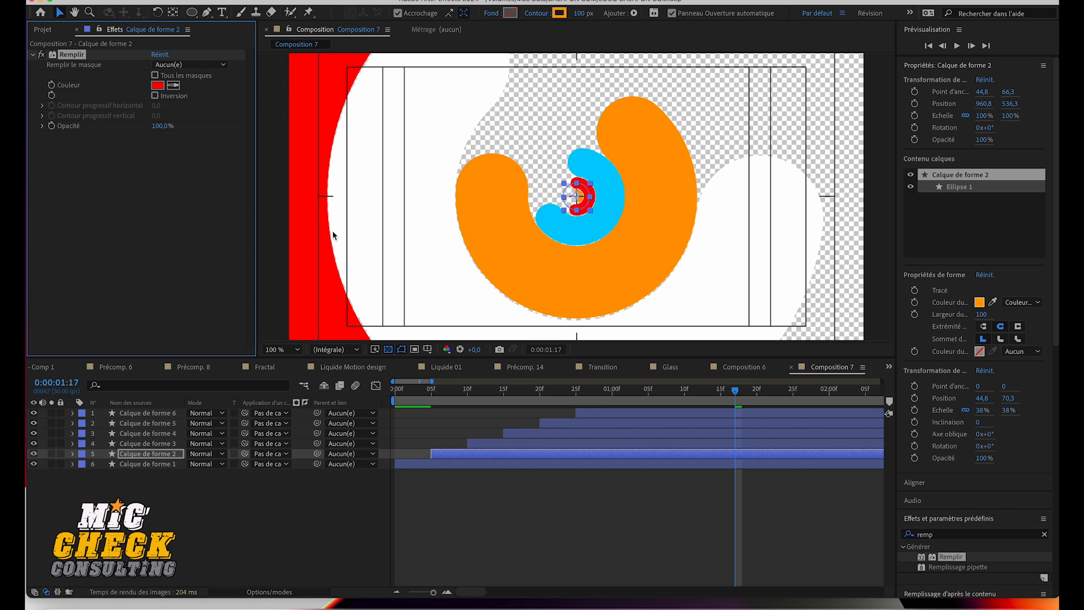
left_click(157, 86)
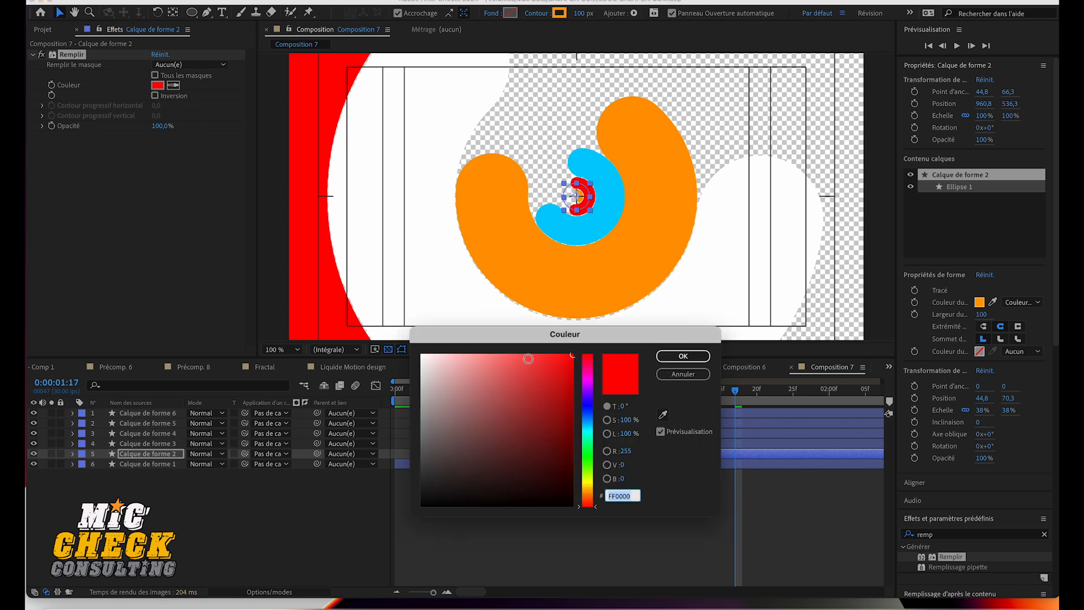
left_click(590, 438)
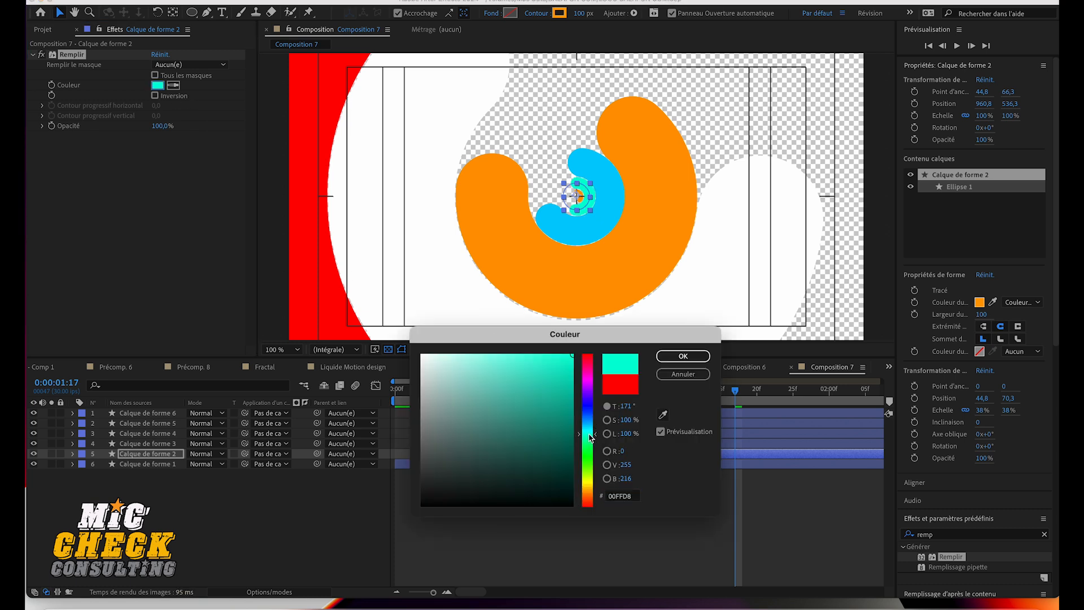
left_click(682, 356)
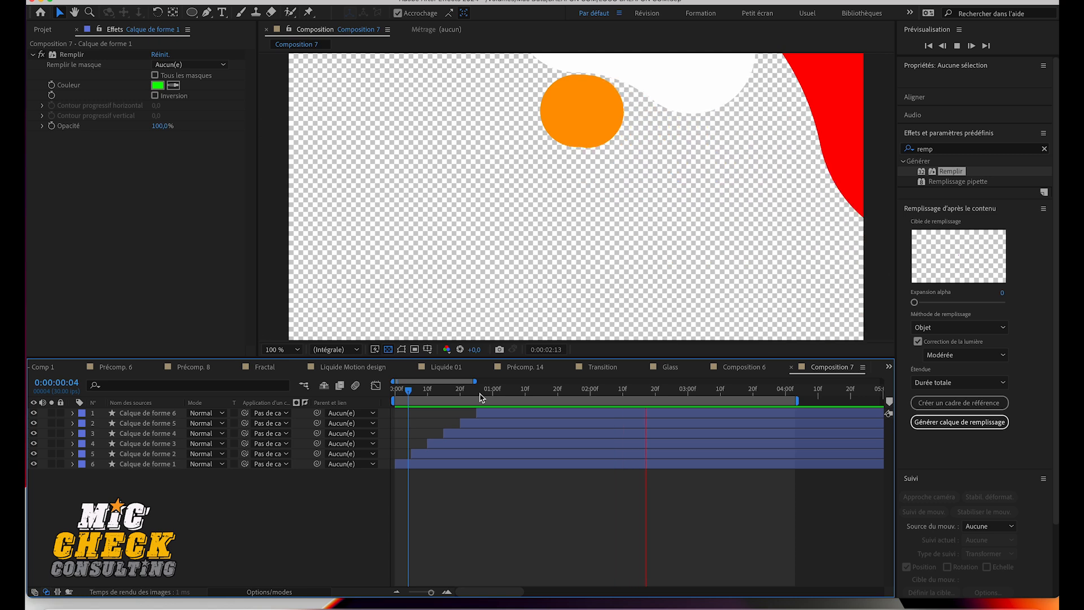
Step: Park the playhead at 0:00:00:29, search the effects for "cc" and select CC Light Sweep
left_click(489, 391)
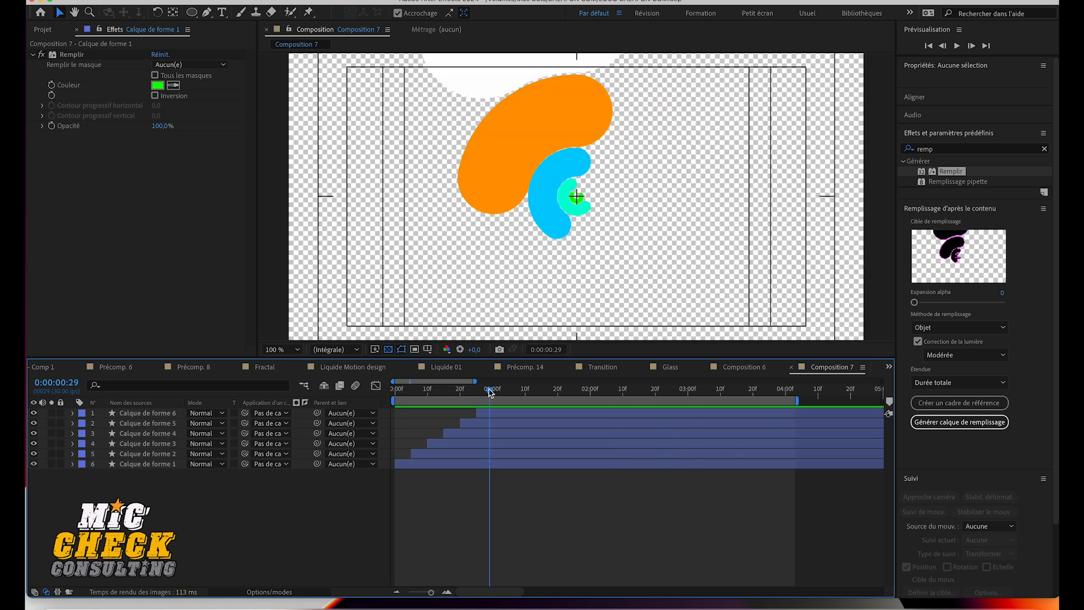
left_click(947, 148)
key("BackSpace")
key("BackSpace")
key("BackSpace")
key("BackSpace")
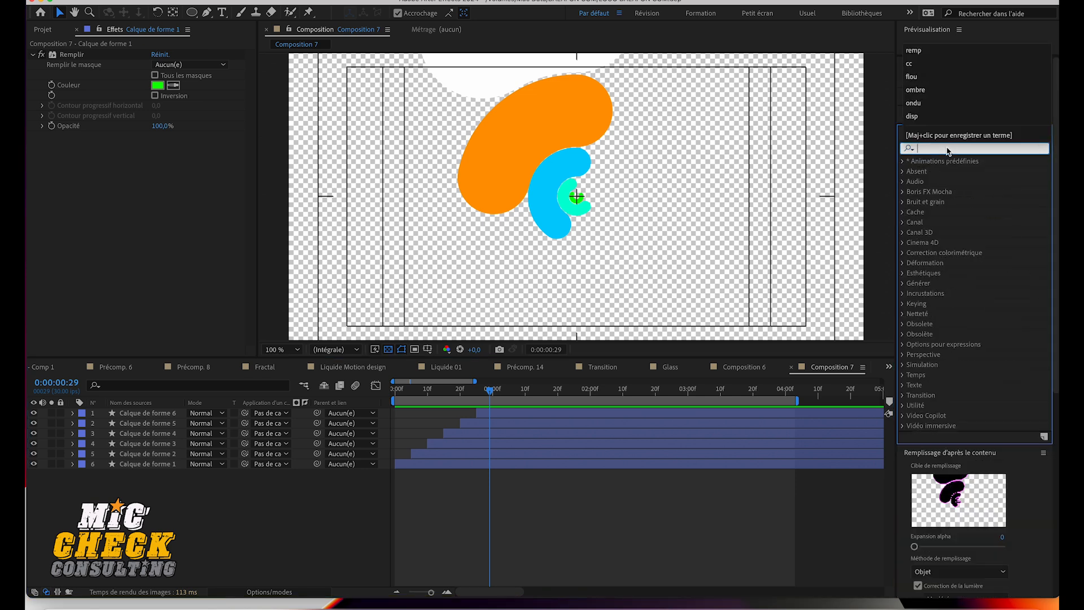
type("cc")
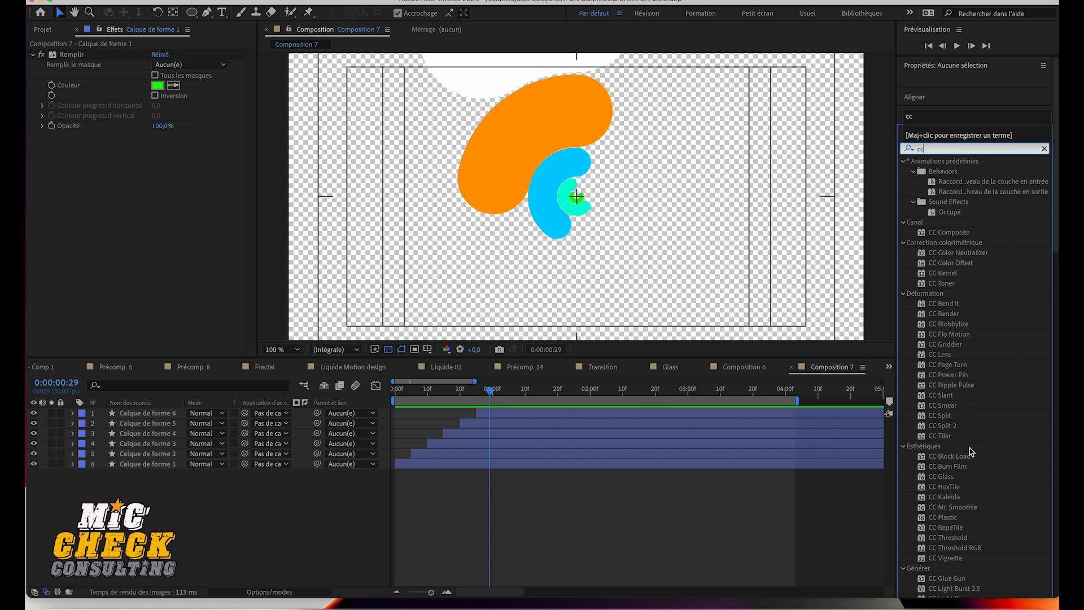
scroll(971, 452, "down", 5)
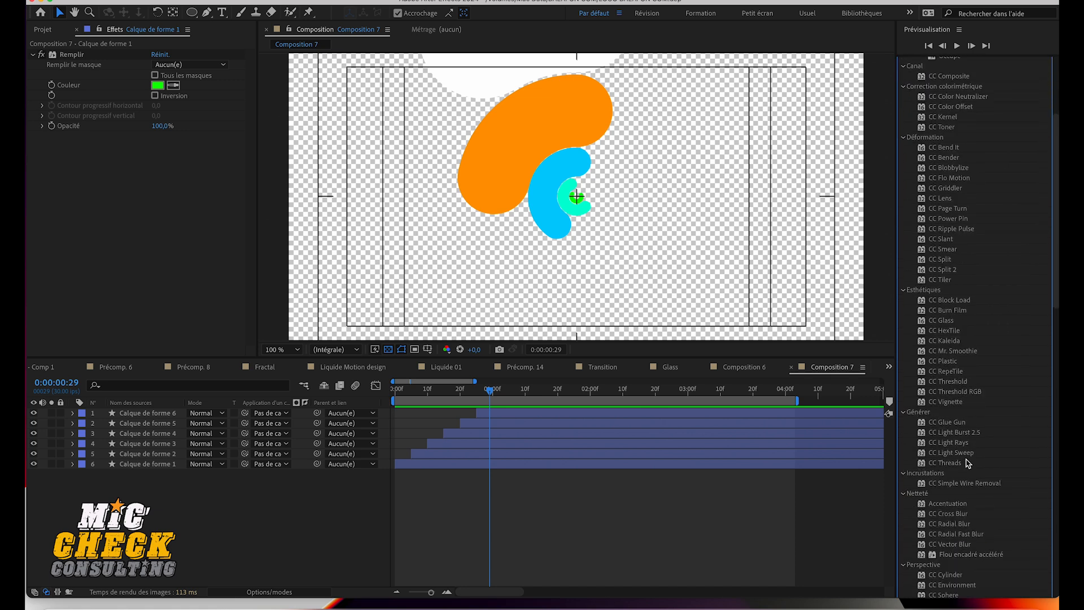
left_click(963, 454)
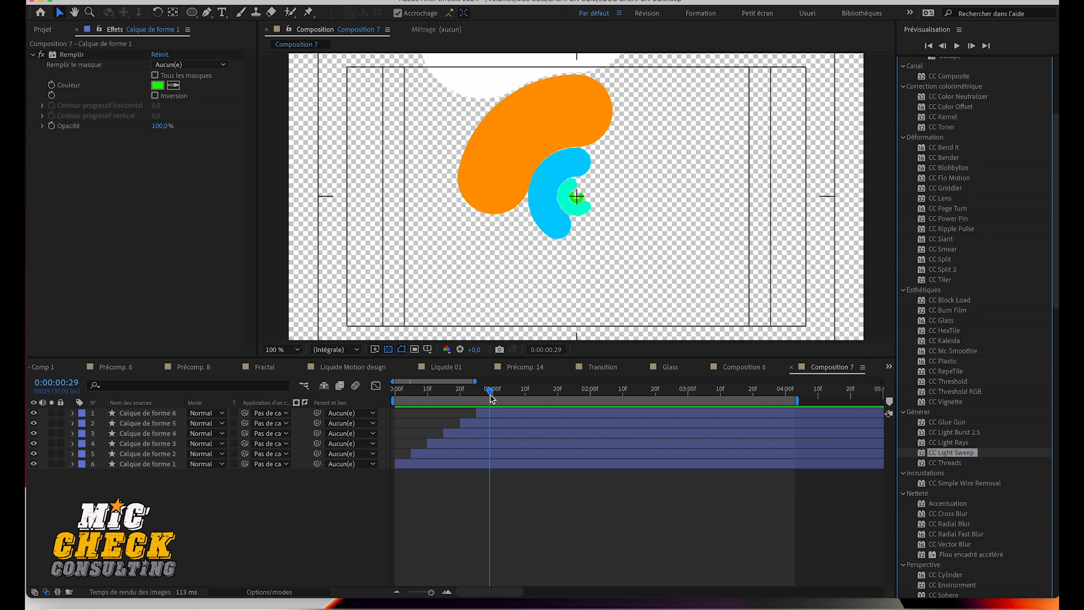
Step: Create an adjustment layer (Calque d'effets) above Calque de forme 6 and apply CC Light Sweep to it
left_click(508, 414)
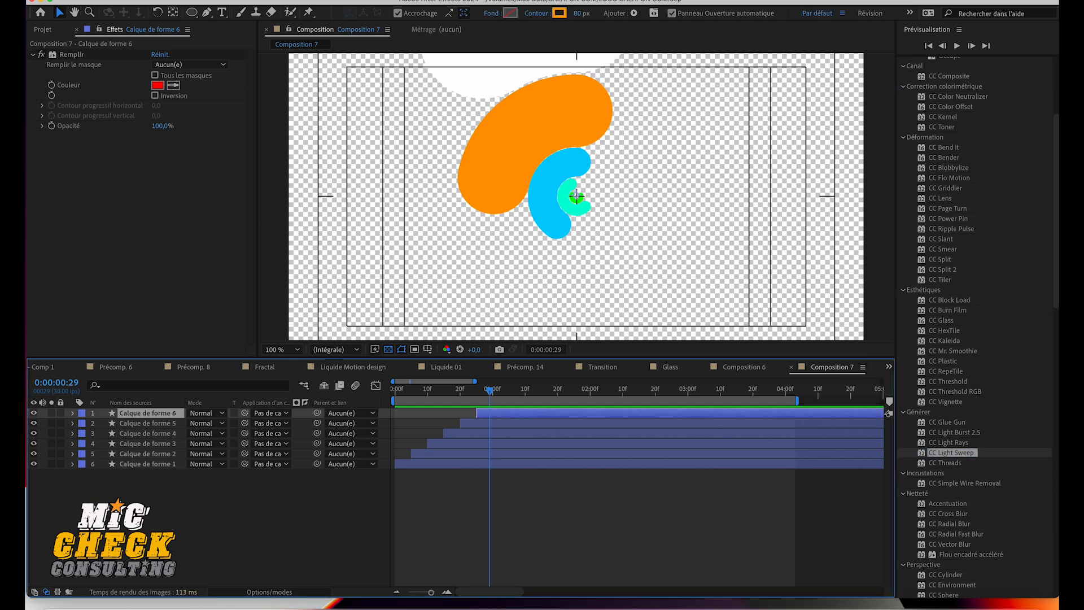
left_click(270, 1)
mouse_move(272, 4)
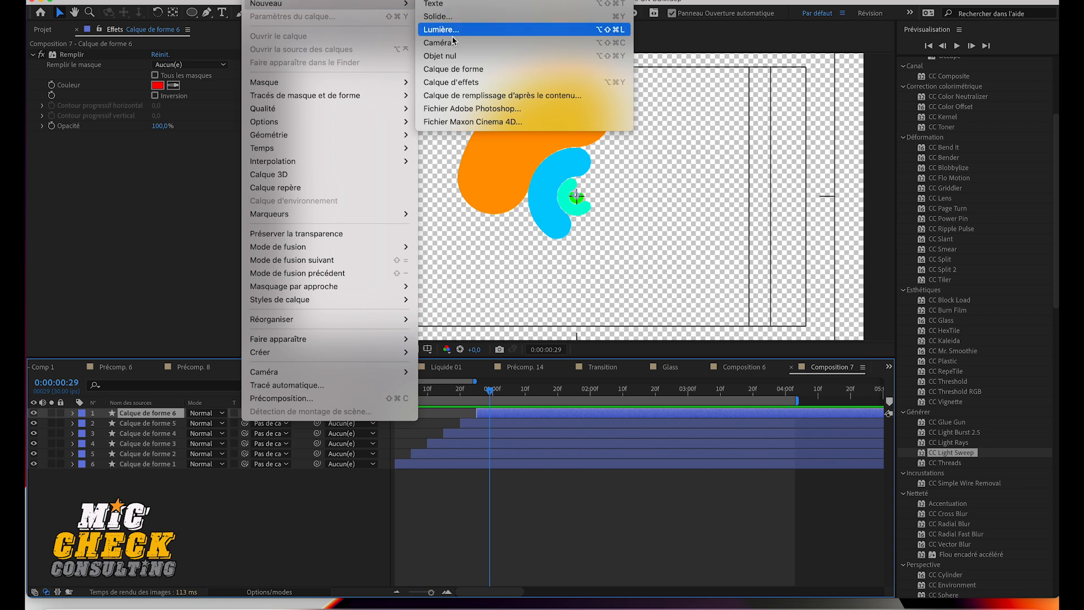
left_click(455, 82)
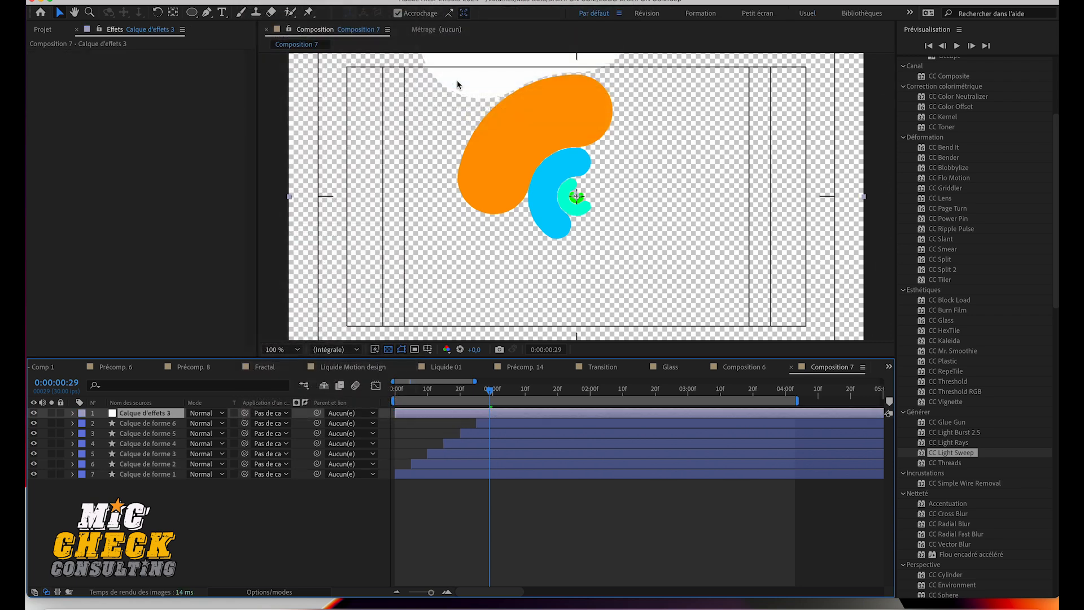
left_click_drag(959, 454, 600, 412)
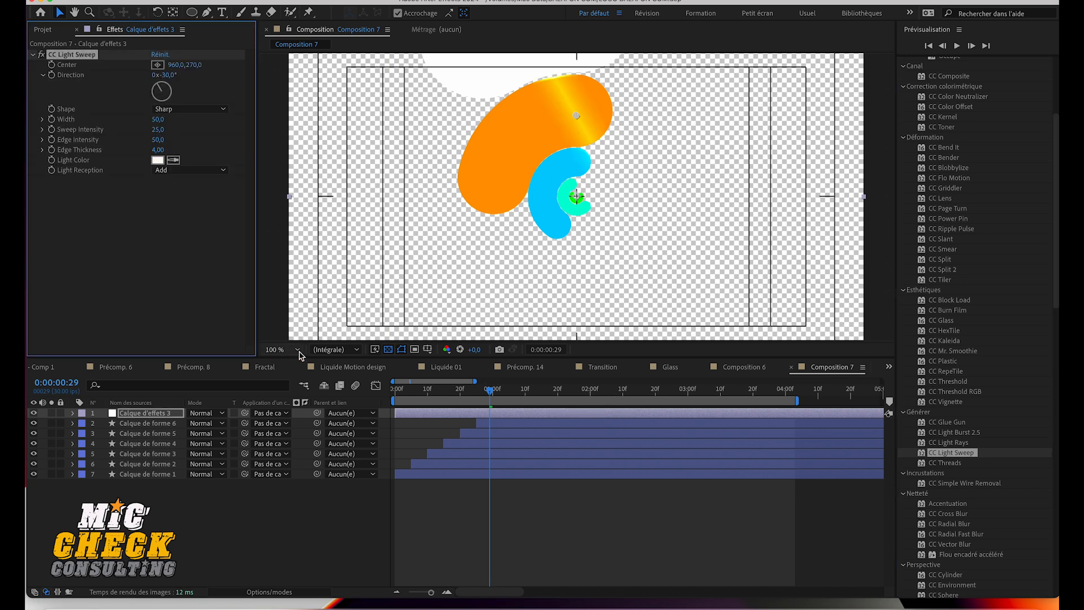
Step: Show the composition at 50% and move the CC Light Sweep center just outside the frame's lower-left corner, to about -36, 1098
left_click(281, 350)
left_click(293, 471)
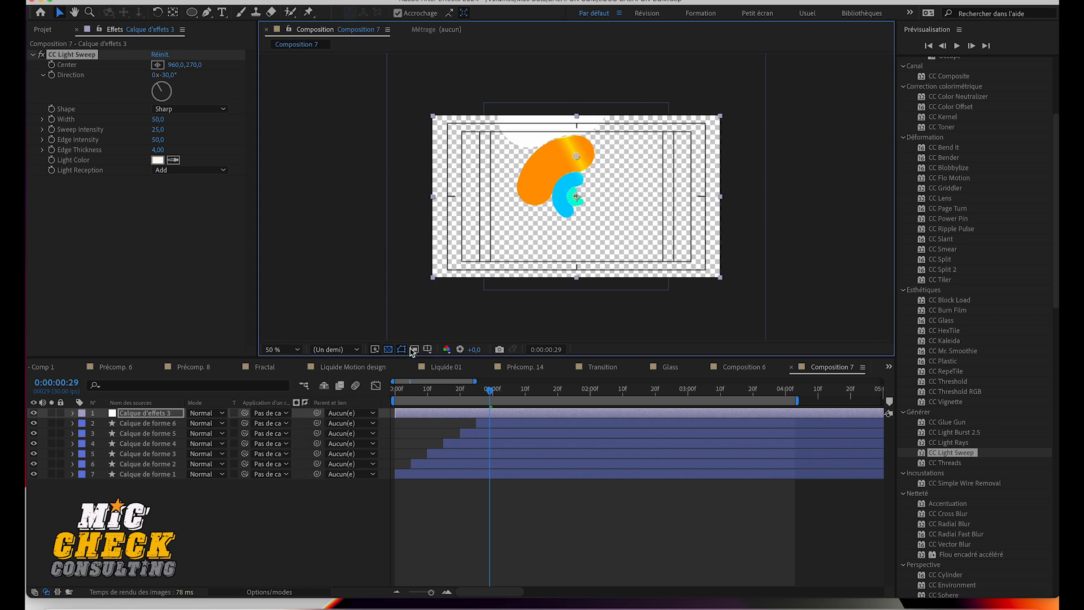
left_click_drag(576, 160, 427, 283)
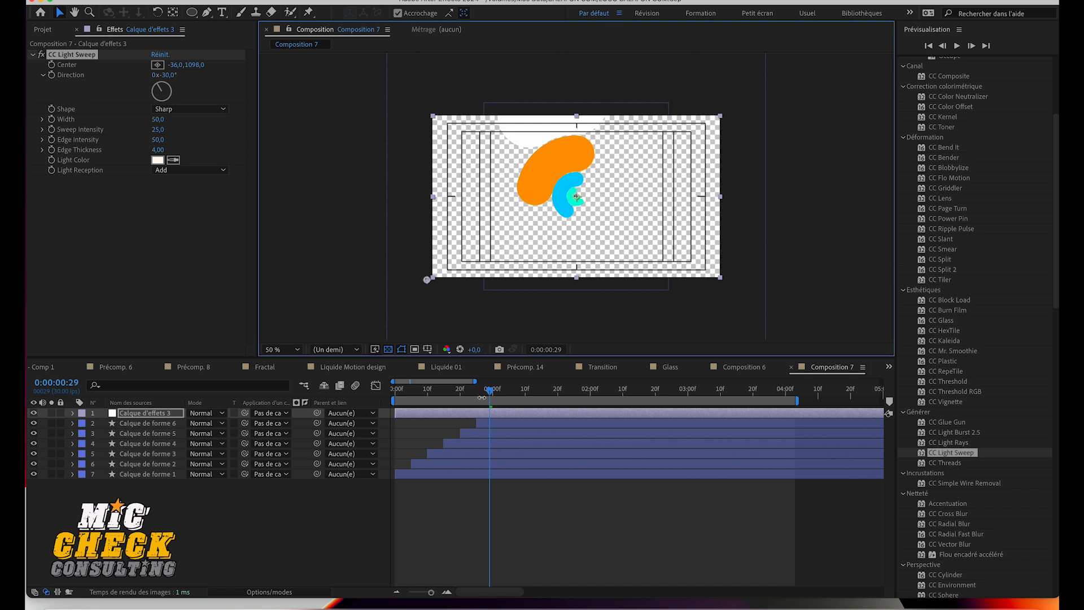
Step: Set a keyframe for the CC Light Sweep Center of the adjustment layer at 0:00:01:06
left_click(72, 413)
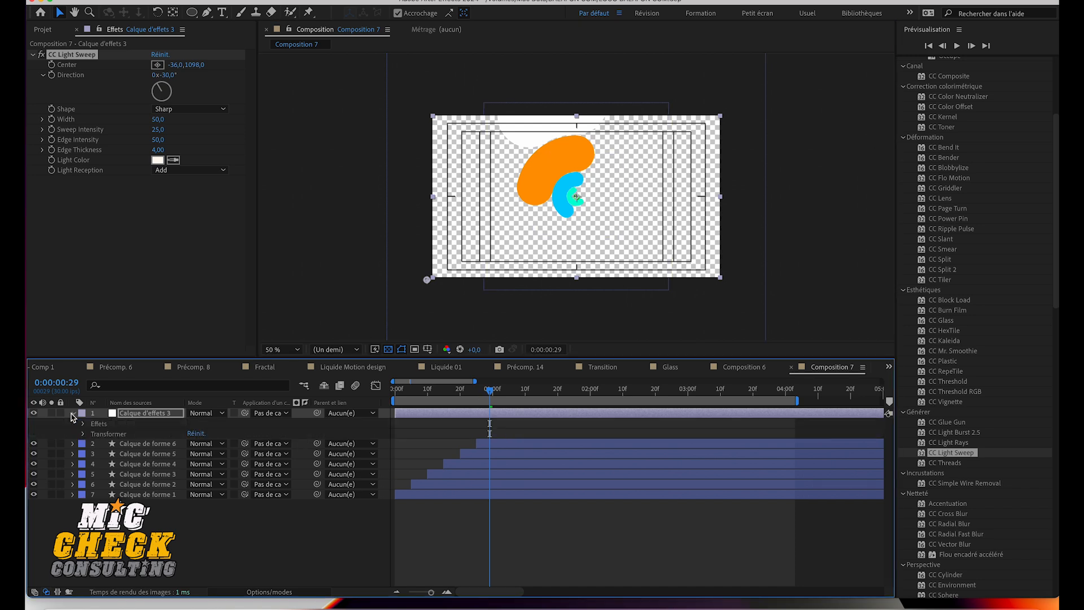
left_click(84, 423)
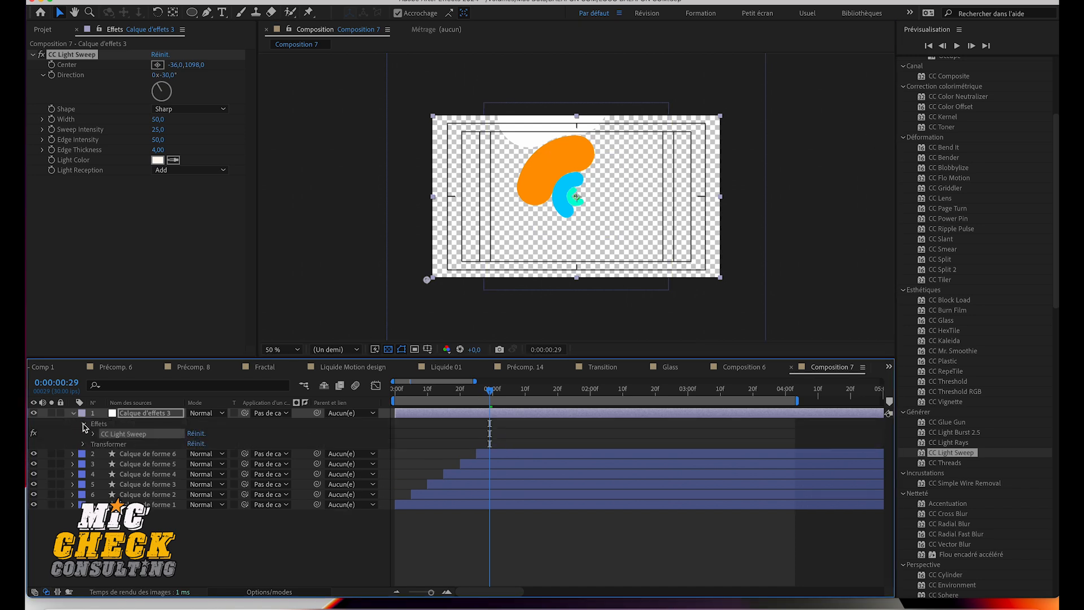
left_click(93, 433)
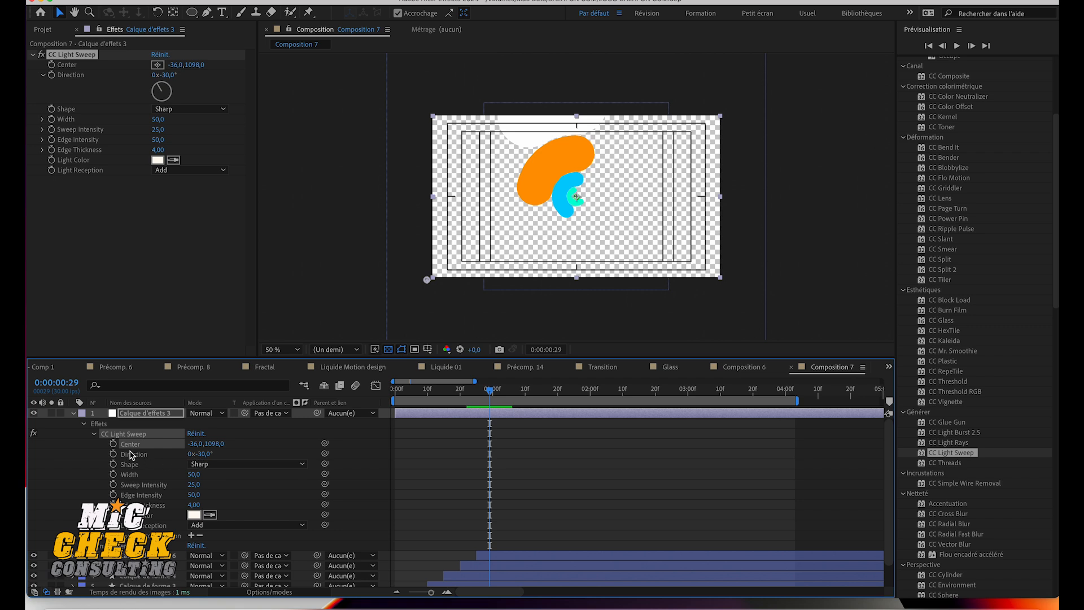
left_click_drag(491, 390, 516, 392)
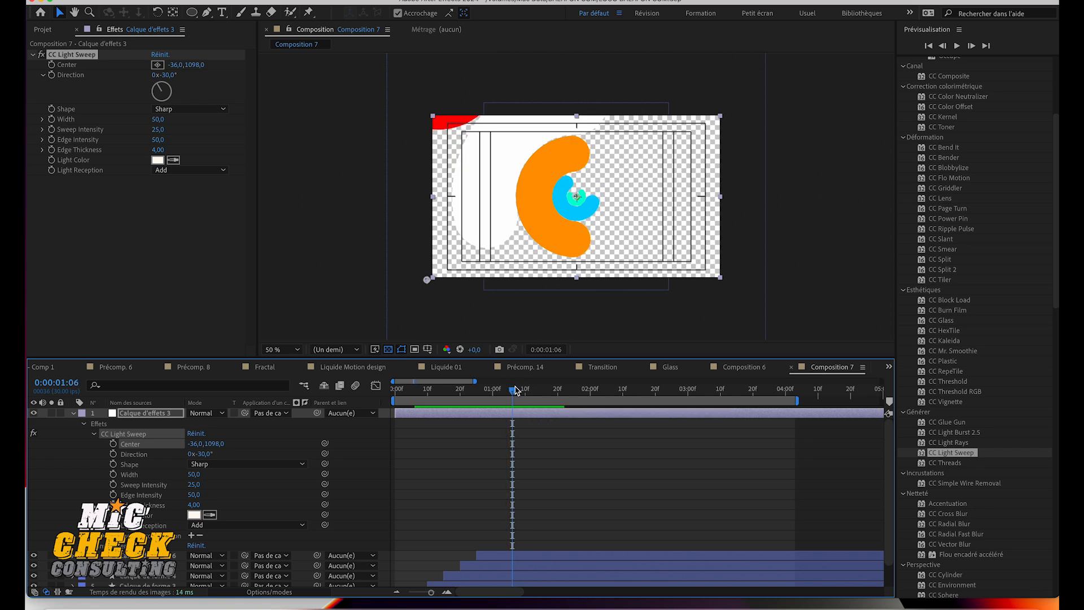
left_click(114, 445)
Step: At 0:00:01:29, move the light sweep center just beyond the frame's upper-right corner, to about 1960, -26, and check the timing
left_click_drag(515, 395, 588, 390)
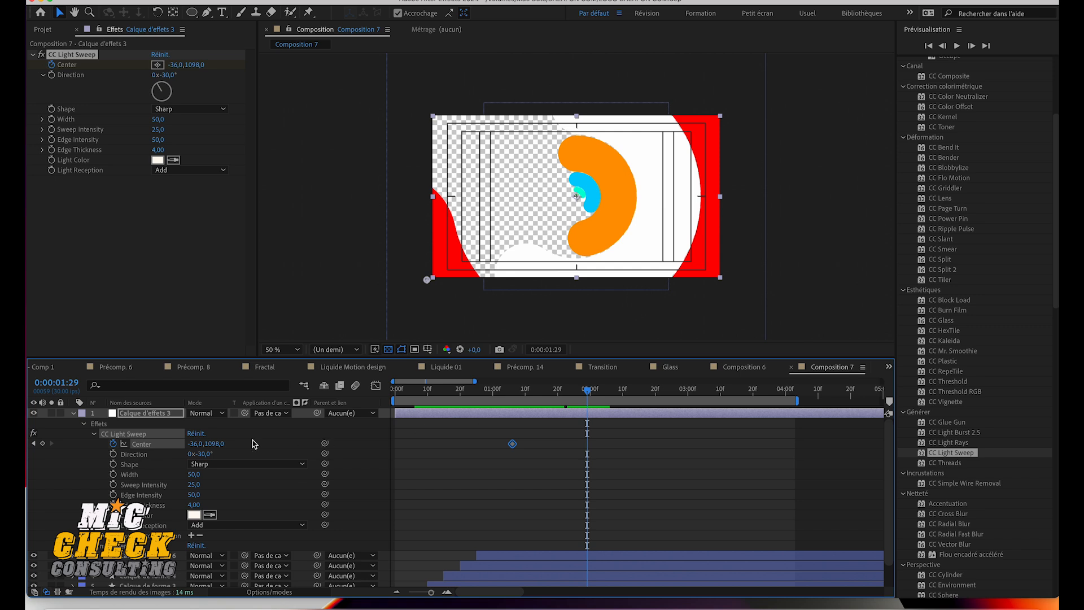
left_click_drag(427, 279, 725, 113)
left_click(587, 392)
left_click_drag(588, 393, 450, 440)
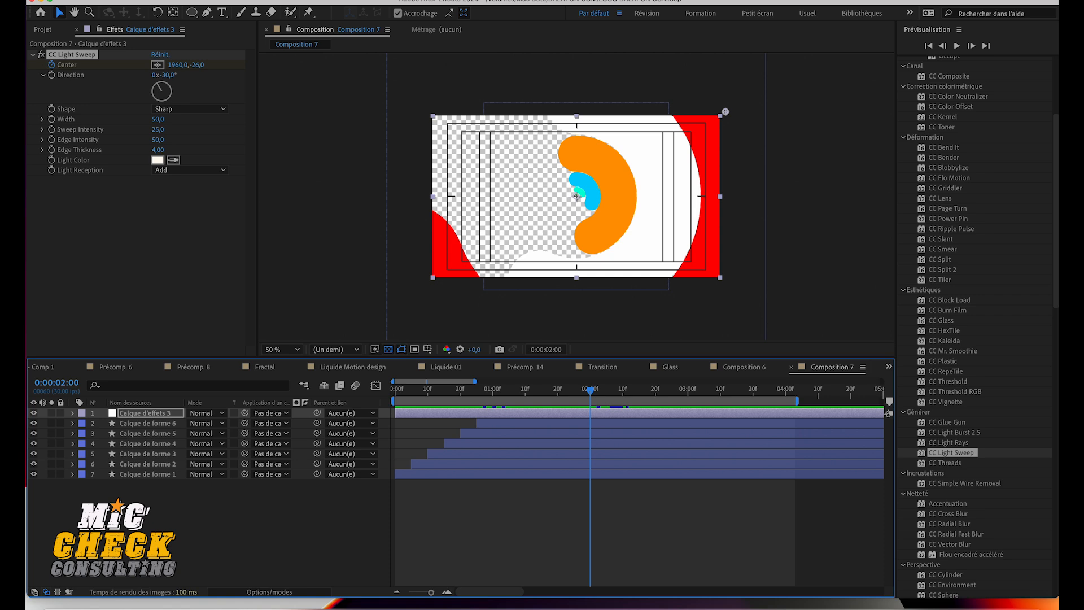
Step: Add Composition 7 to the render queue
left_click(125, 0)
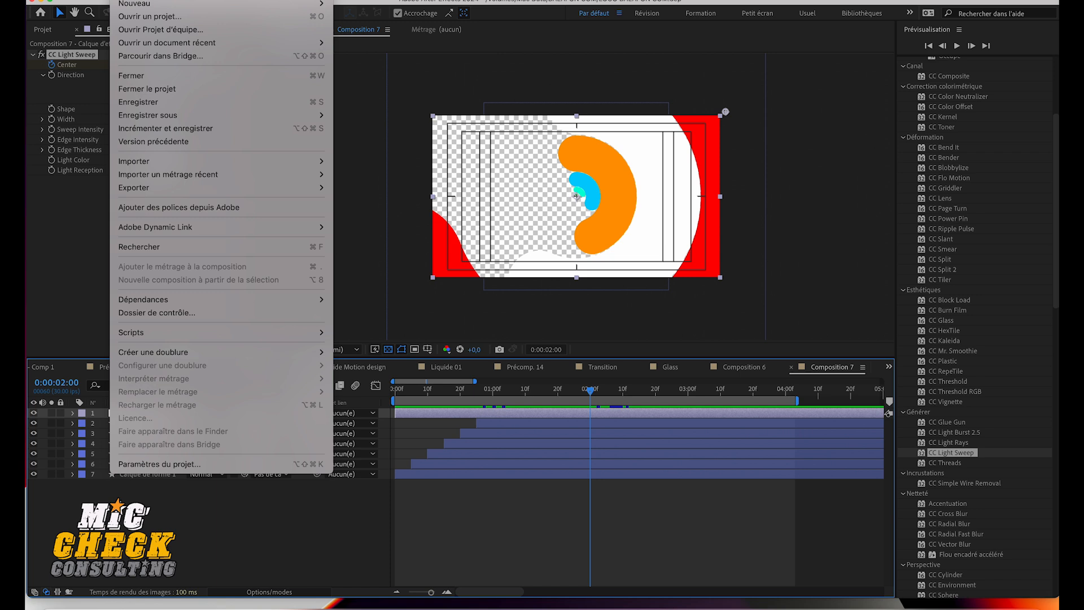
mouse_move(181, 189)
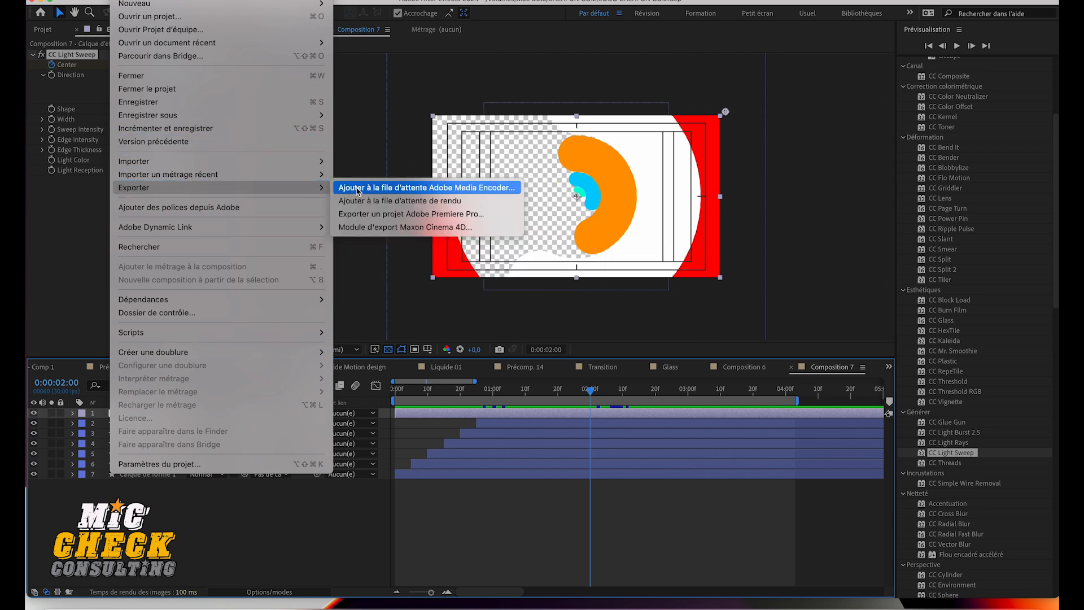
left_click(399, 201)
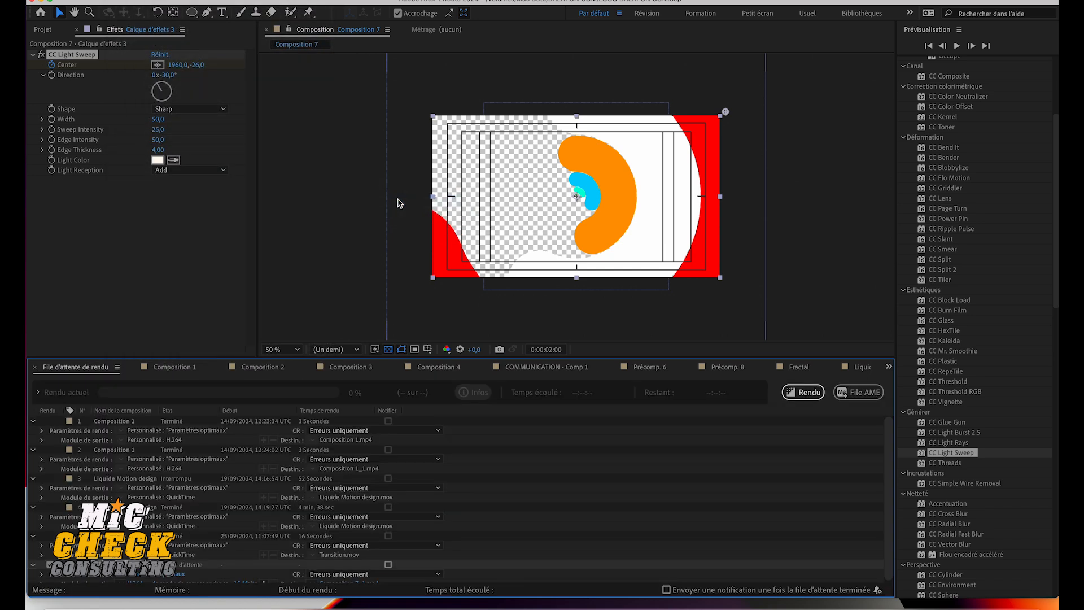
Step: Remove all the older items from the render queue, from the first Composition 1 entry through the Transition entry, keeping only Composition 7
scroll(245, 487, "down", 1)
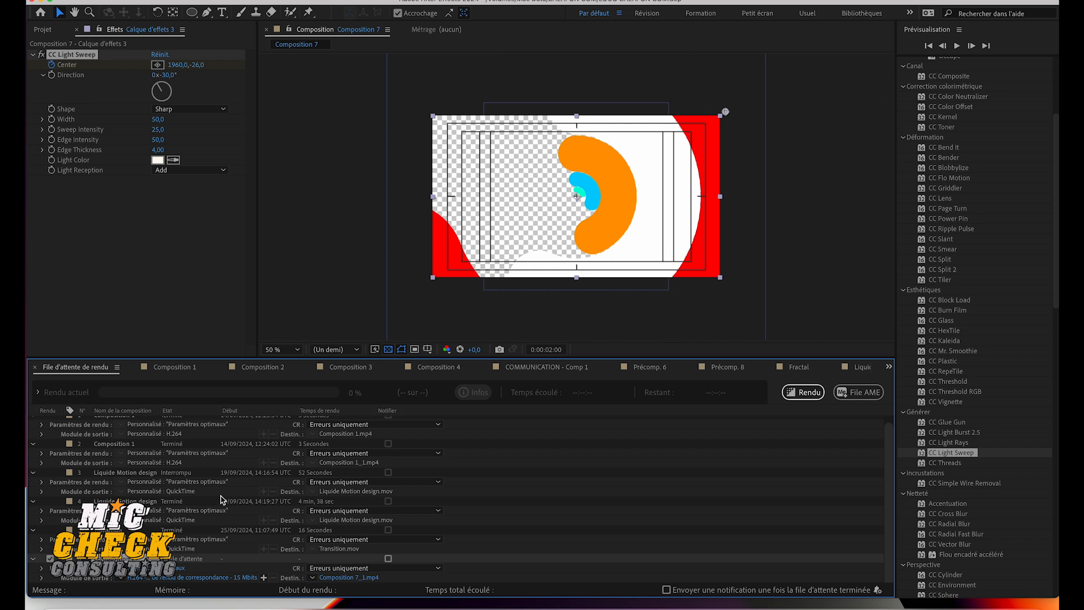
scroll(203, 480, "up", 1)
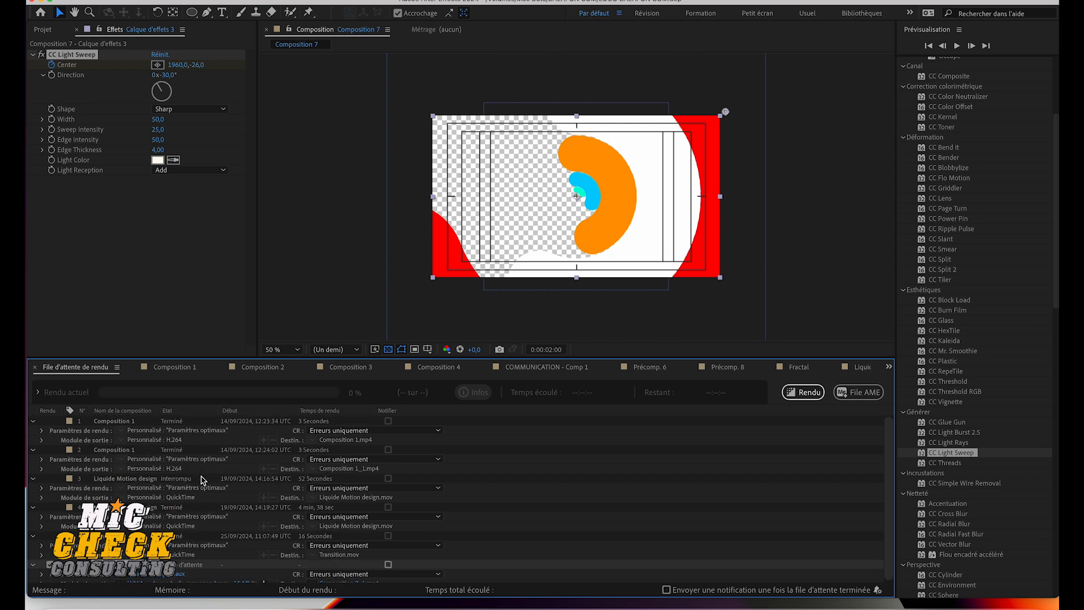
left_click(141, 421)
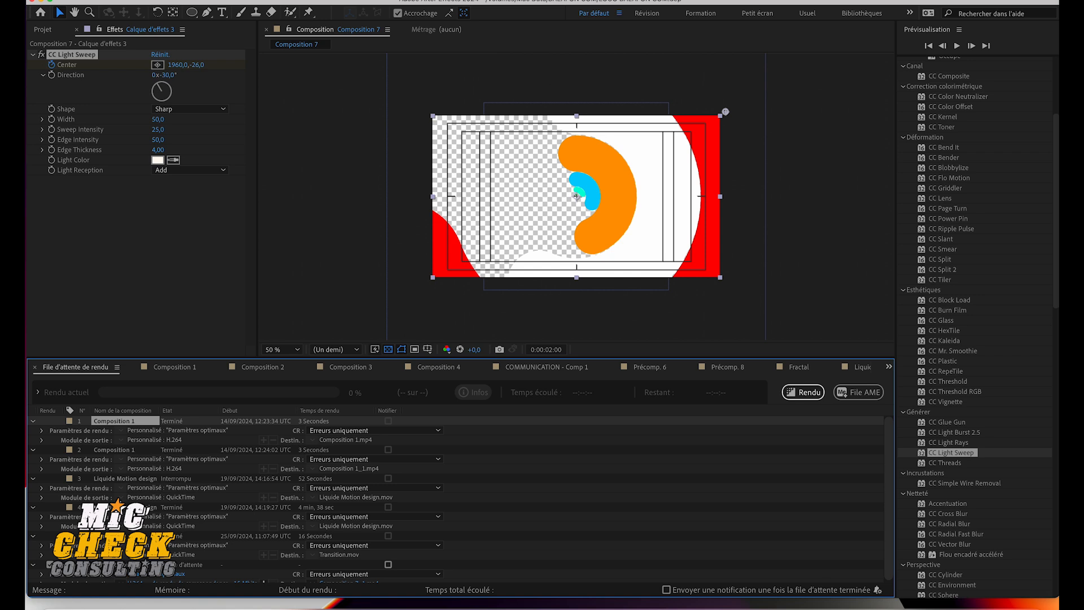
left_click(142, 536, "shift")
key("Delete")
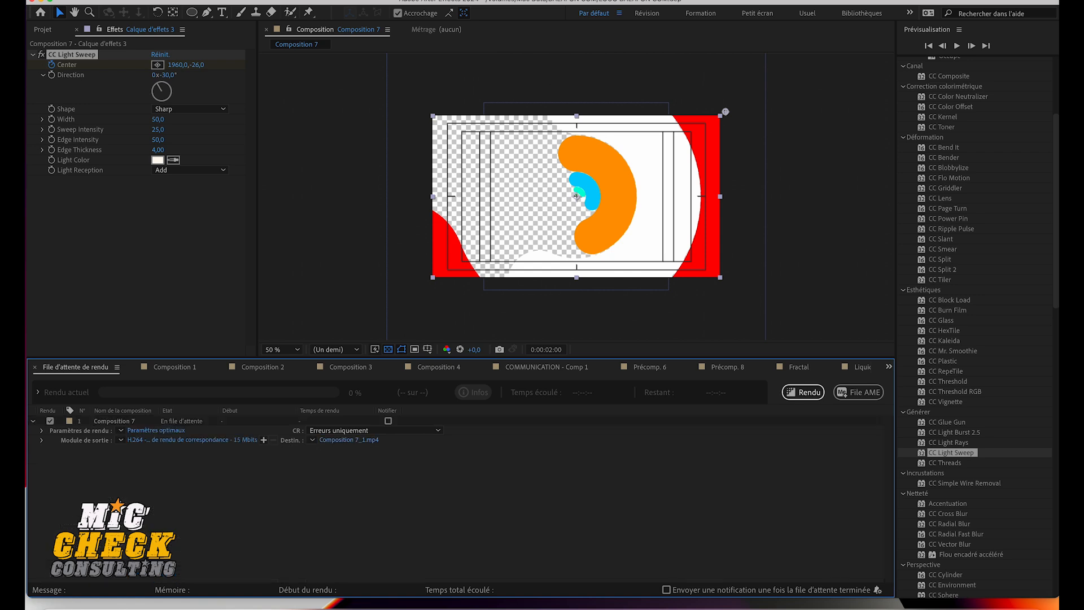
Step: Accept Composition 7's render settings with best quality and full resolution, and open its output module settings
left_click(171, 431)
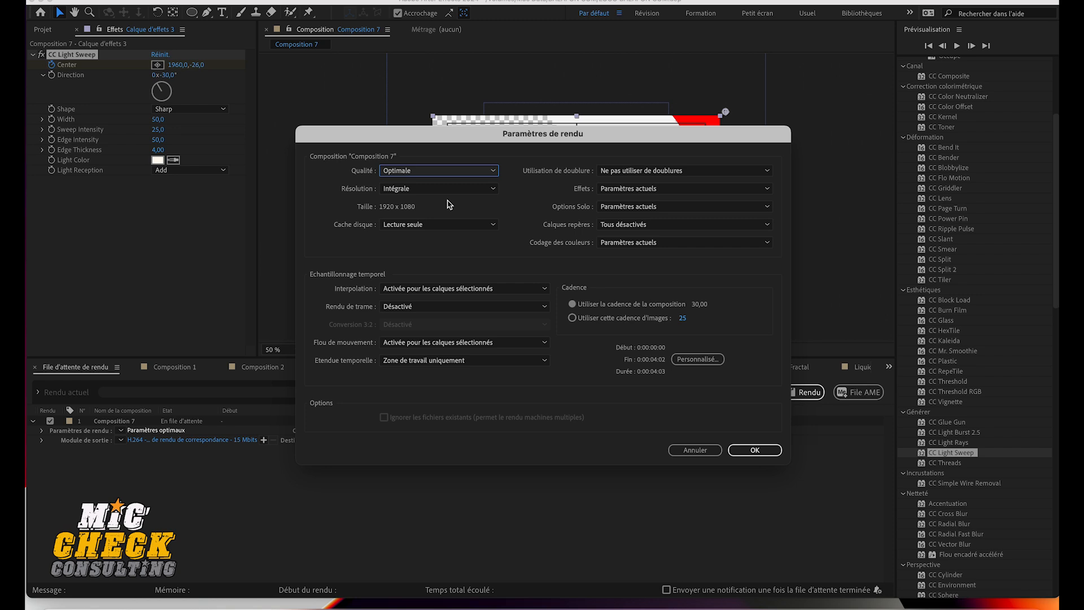
left_click(753, 449)
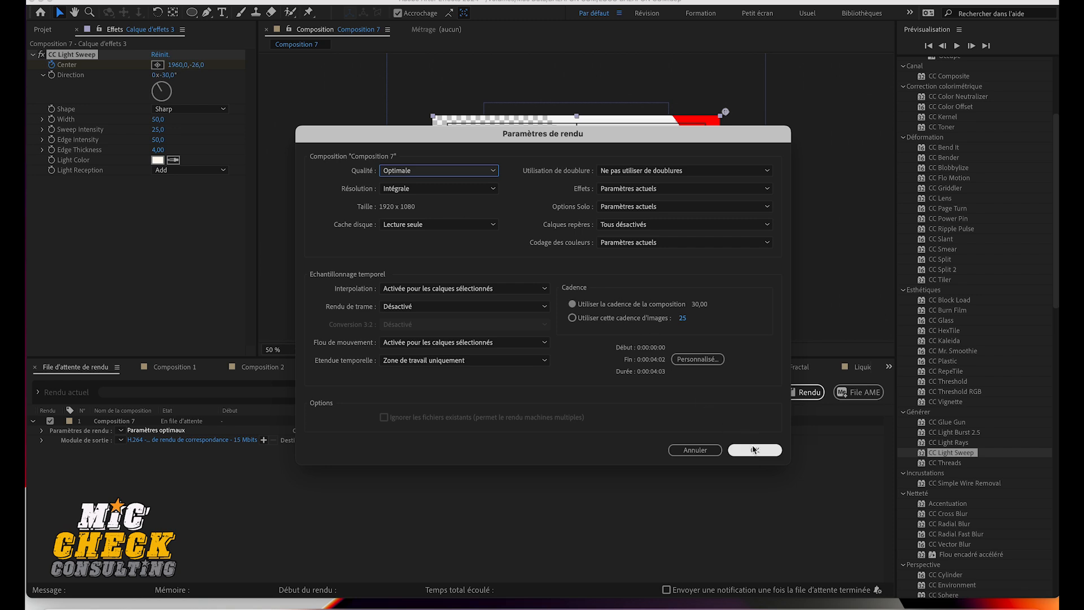
left_click(755, 450)
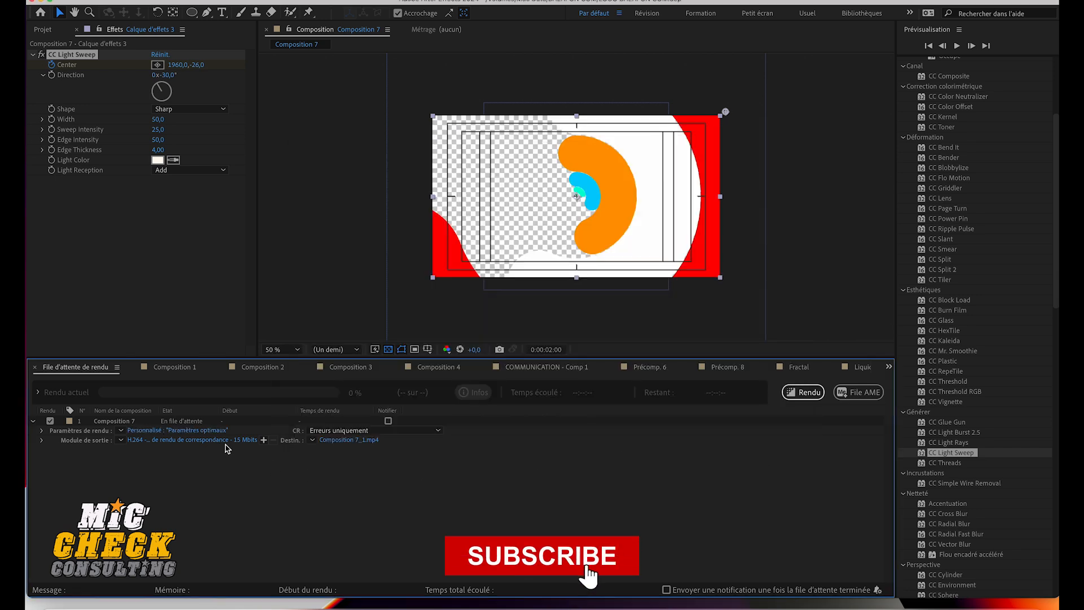
left_click(218, 445)
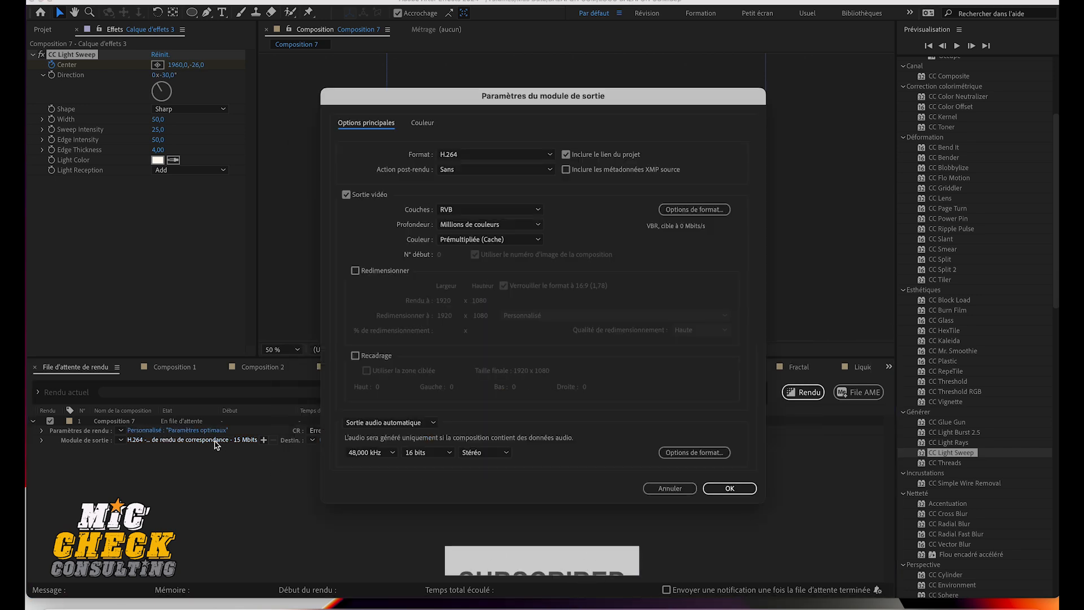
Step: Try QuickTime as the output format, switch back to H.264 and check which channel options it offers
left_click(515, 158)
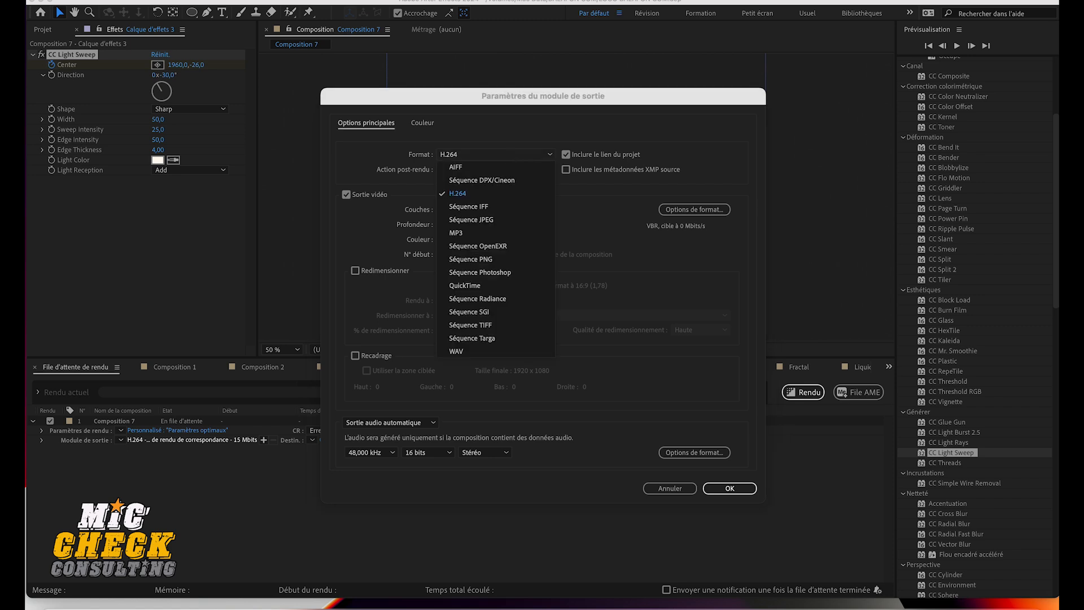
left_click(483, 287)
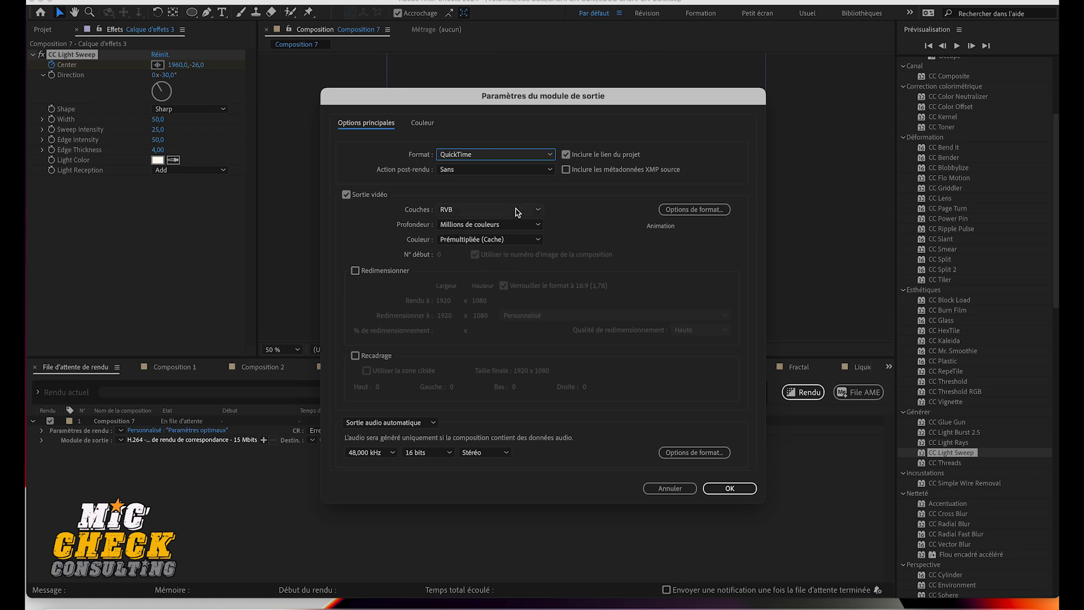
left_click(551, 156)
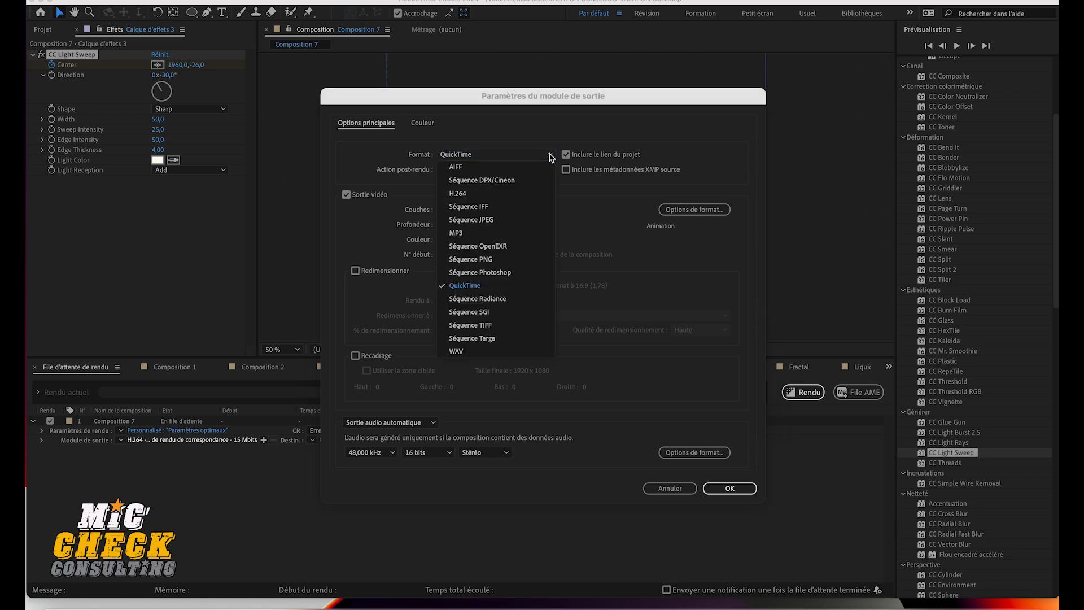
left_click(478, 195)
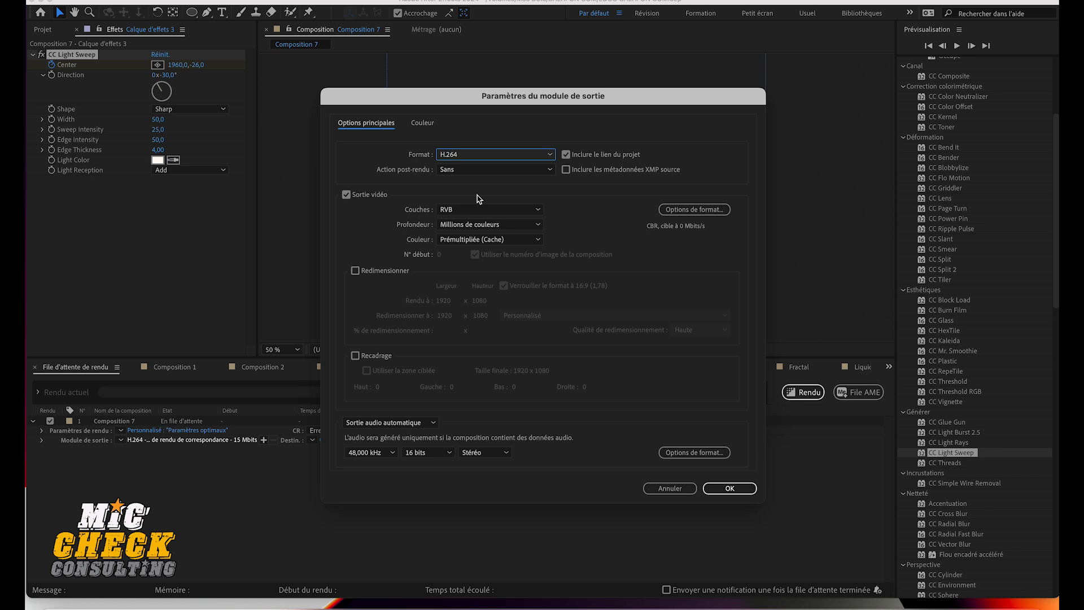
left_click(495, 213)
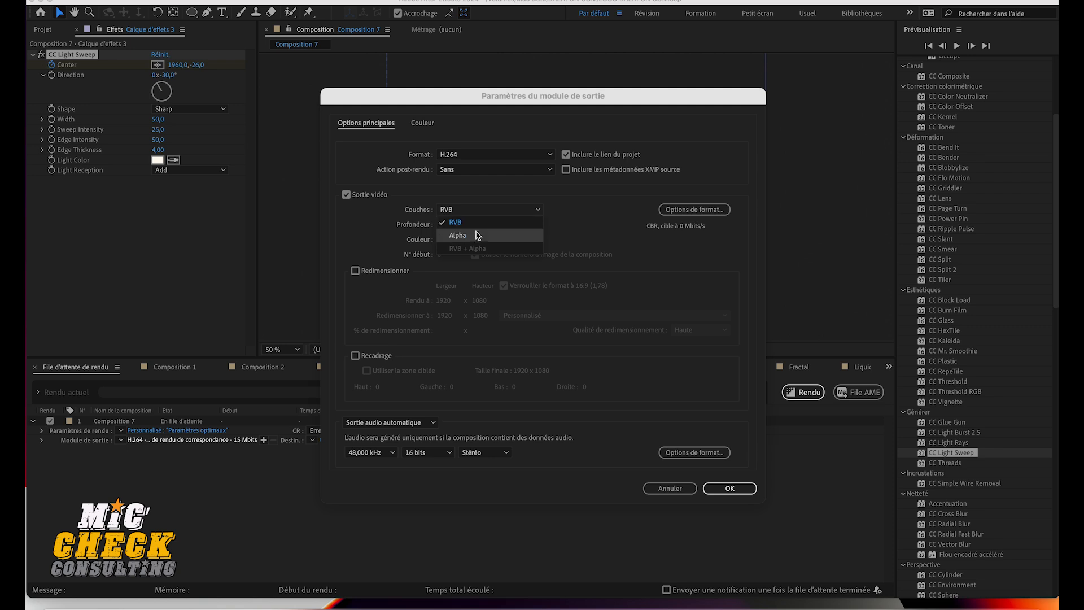
left_click(574, 240)
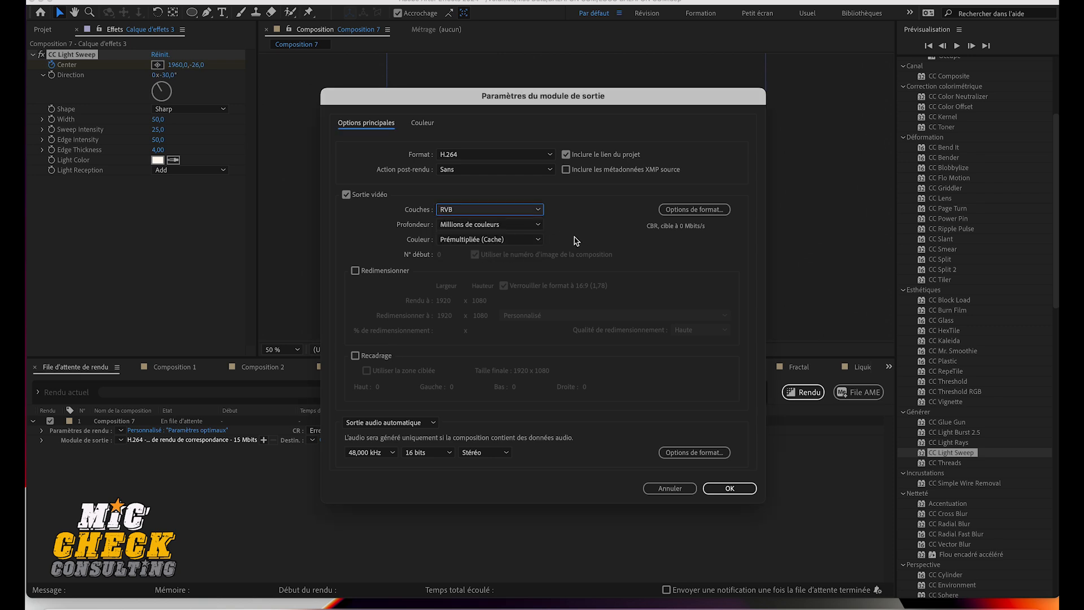
Step: Set Composition 7's output module to QuickTime format with RGB + Alpha channels and accept the settings
left_click(550, 157)
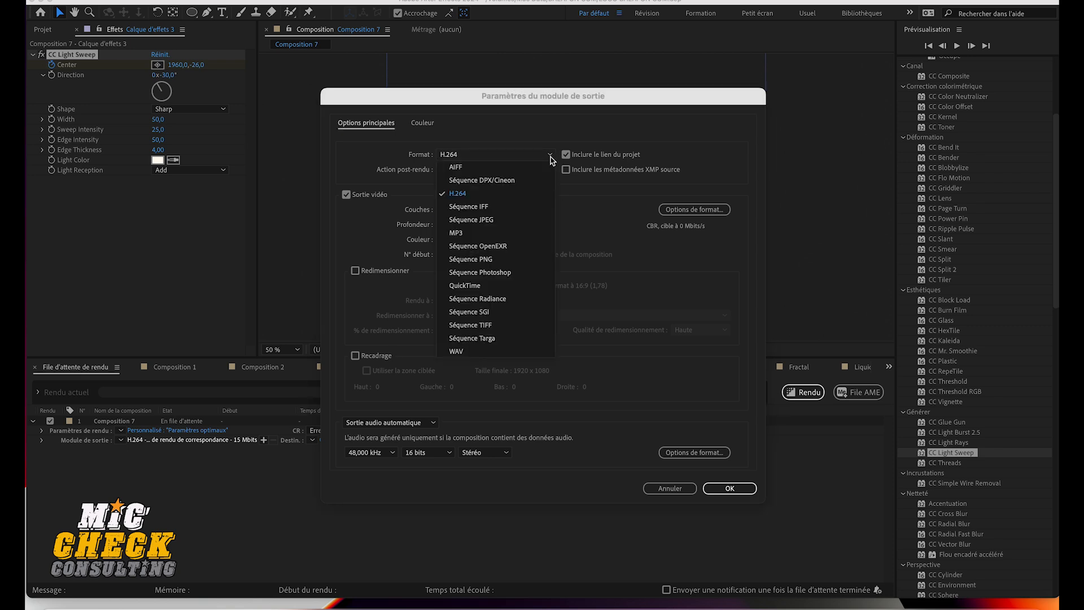
left_click(482, 288)
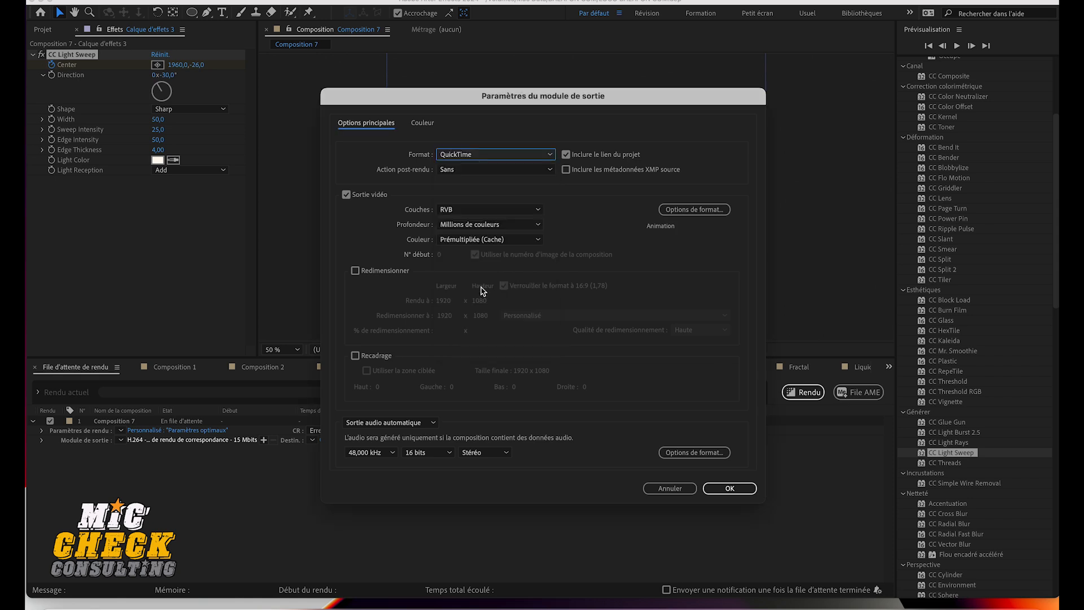
left_click(526, 213)
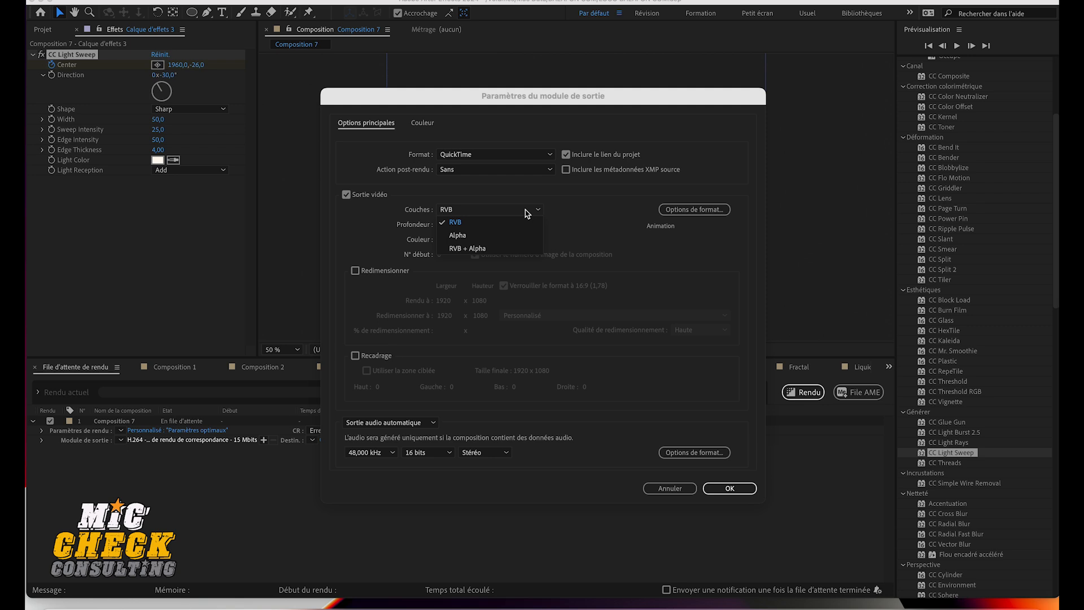
left_click(485, 249)
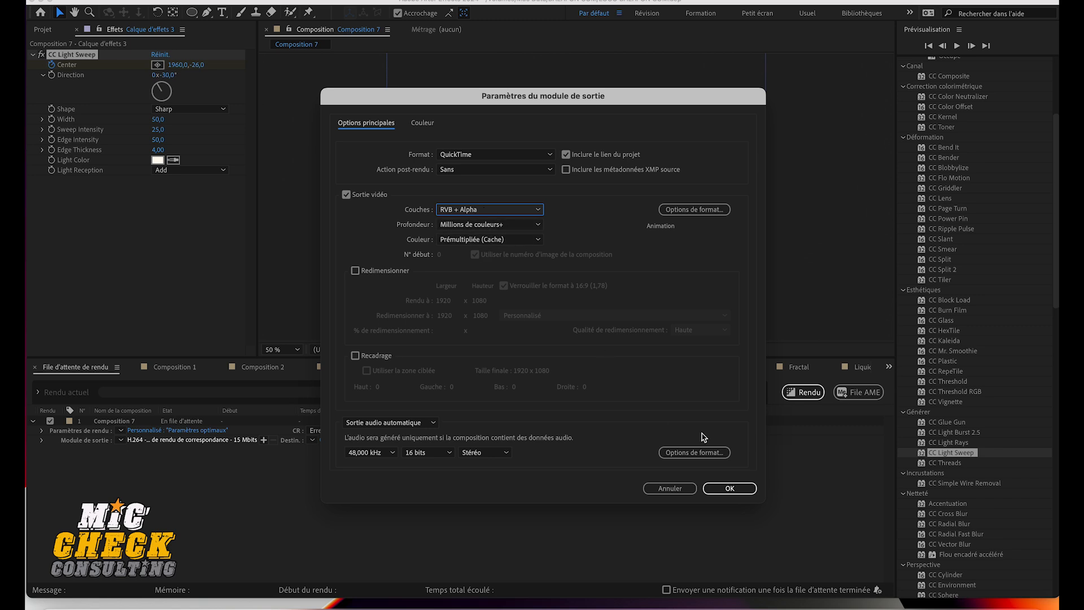
left_click(729, 488)
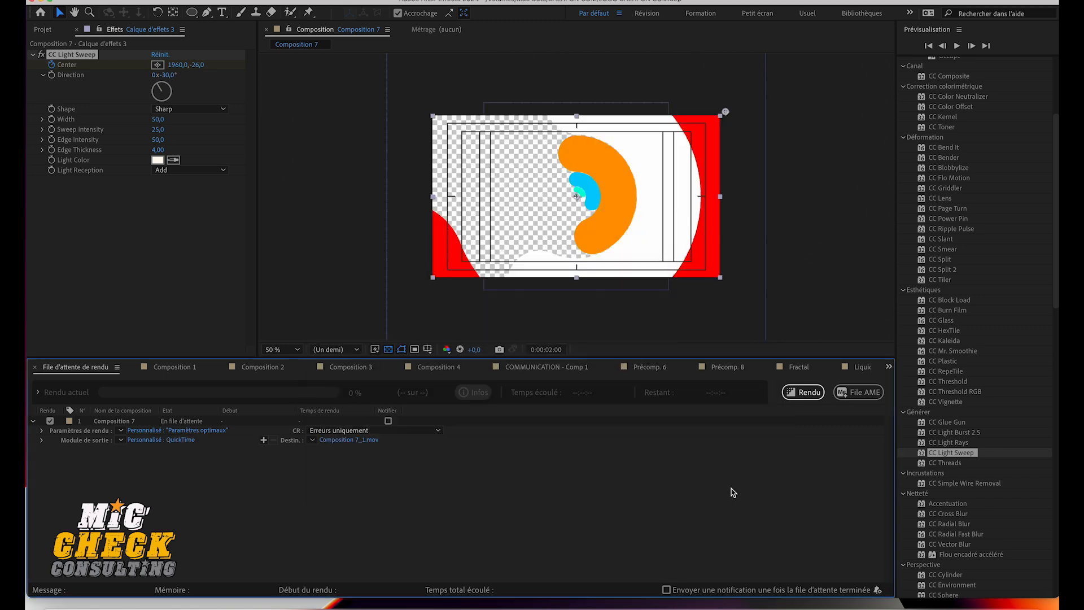
Step: Confirm Composition 7_1.mov as the output file and render Composition 7
left_click(359, 440)
key("Return")
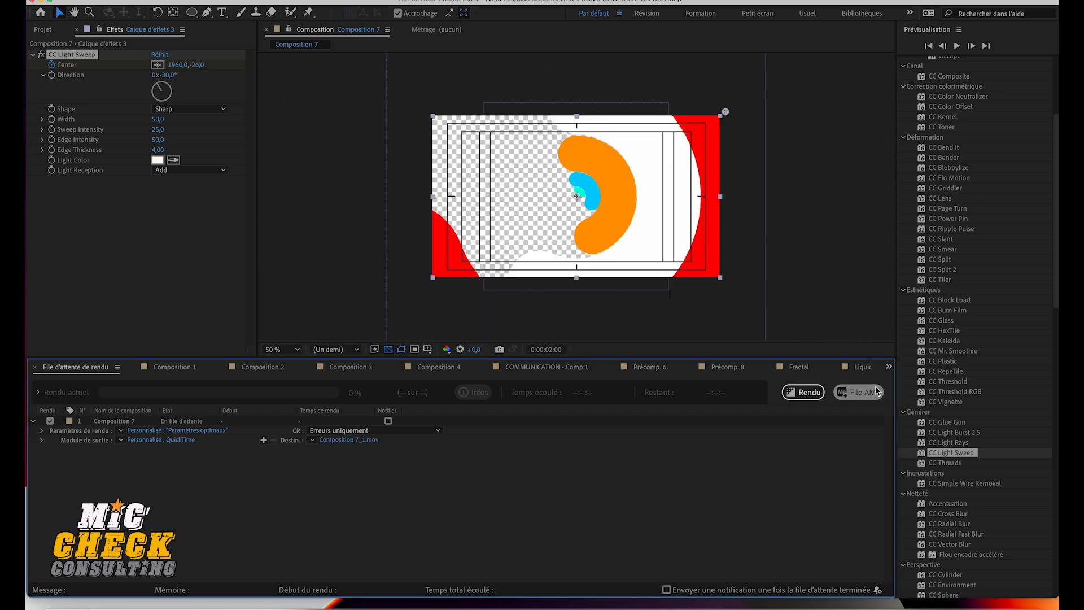
left_click(807, 393)
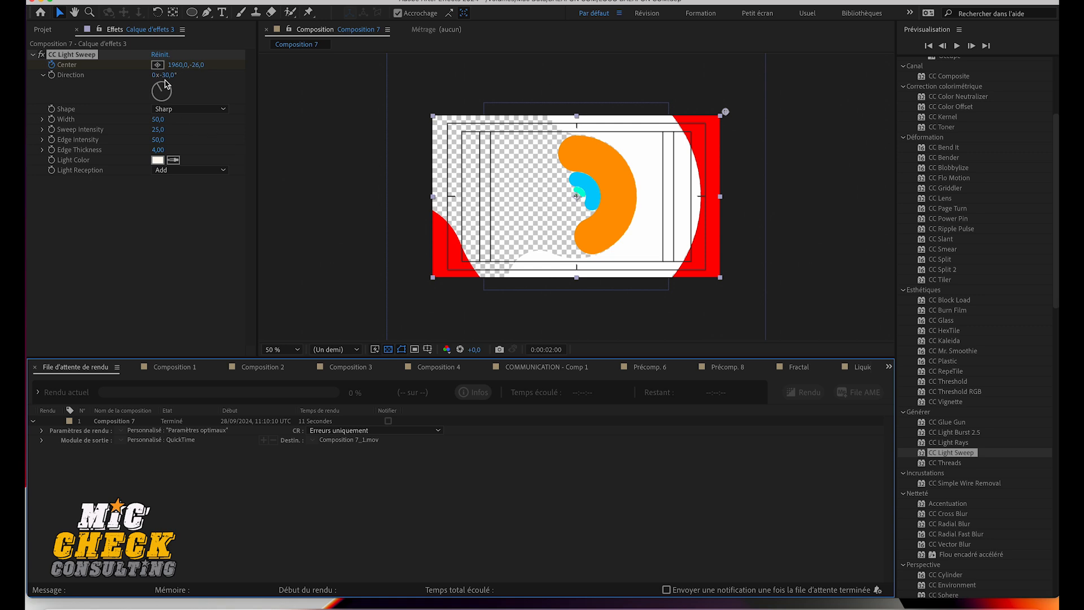
Step: Switch to Premiere Pro and play the transition in the RESIDENCE HADJA sequence from about 00:00:09:14
left_click(121, 1)
left_click(158, 101)
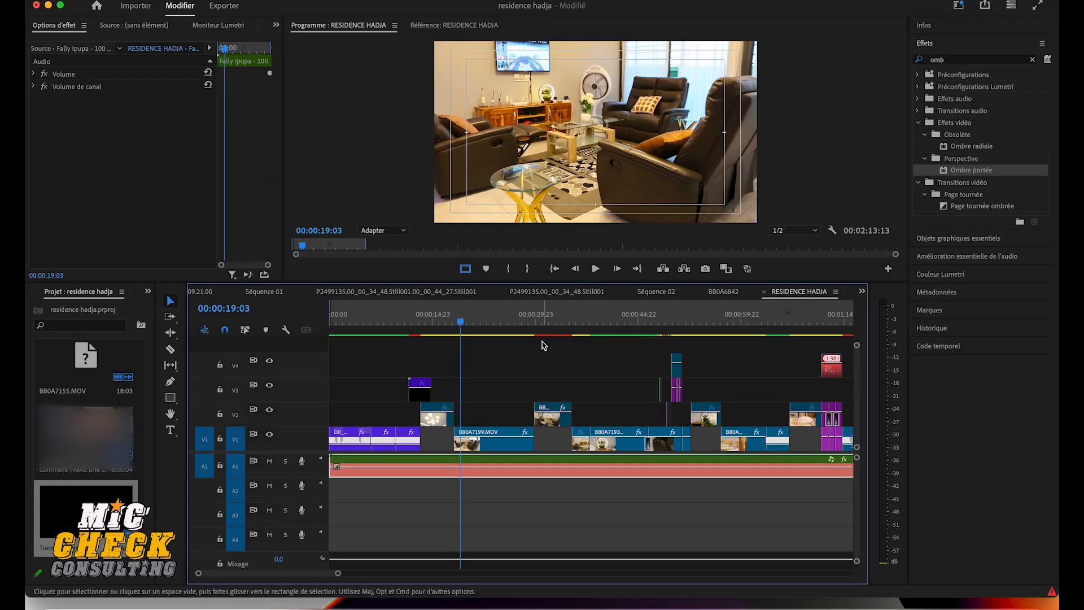
left_click(460, 323)
left_click_drag(460, 324, 395, 332)
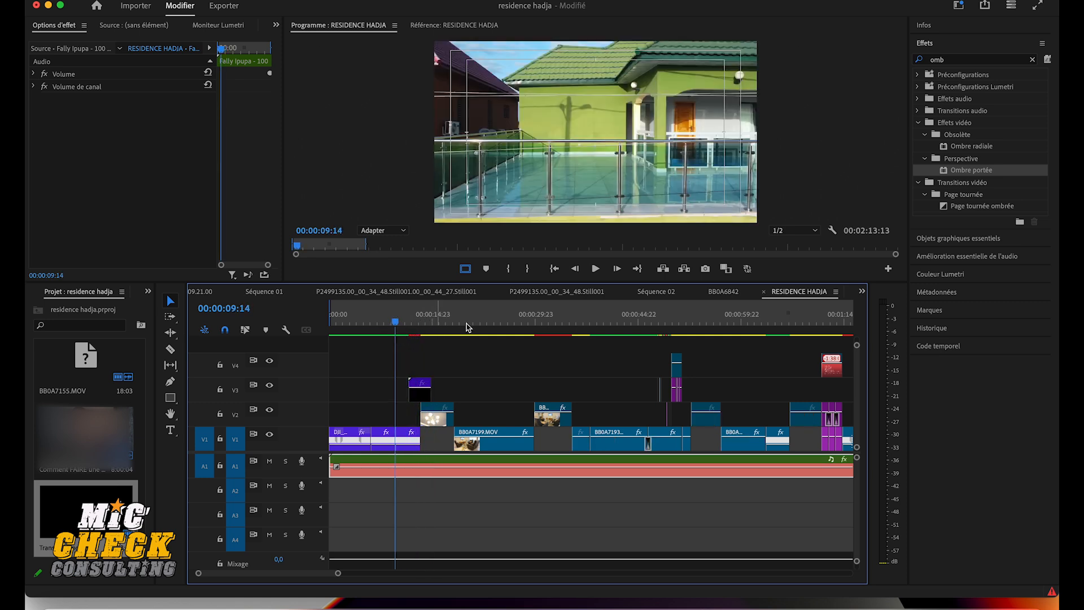
left_click(595, 269)
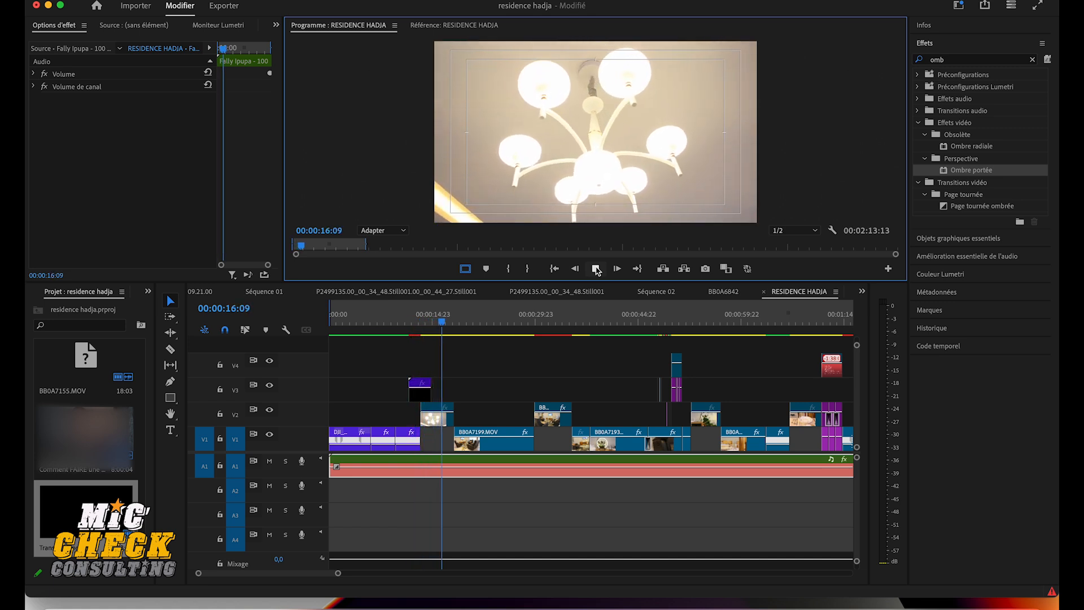
left_click(596, 269)
Step: Replay the transition from about 00:00:09:16 and 00:00:10:19, and park the playhead on the chandelier clip at 00:00:15:18
left_click_drag(442, 323, 395, 322)
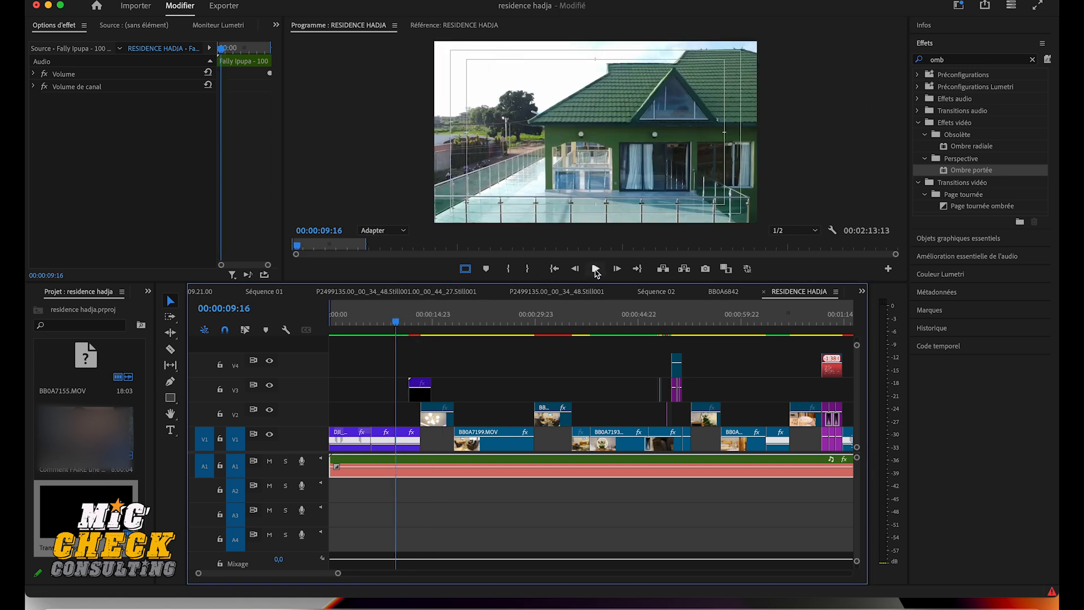
left_click(595, 270)
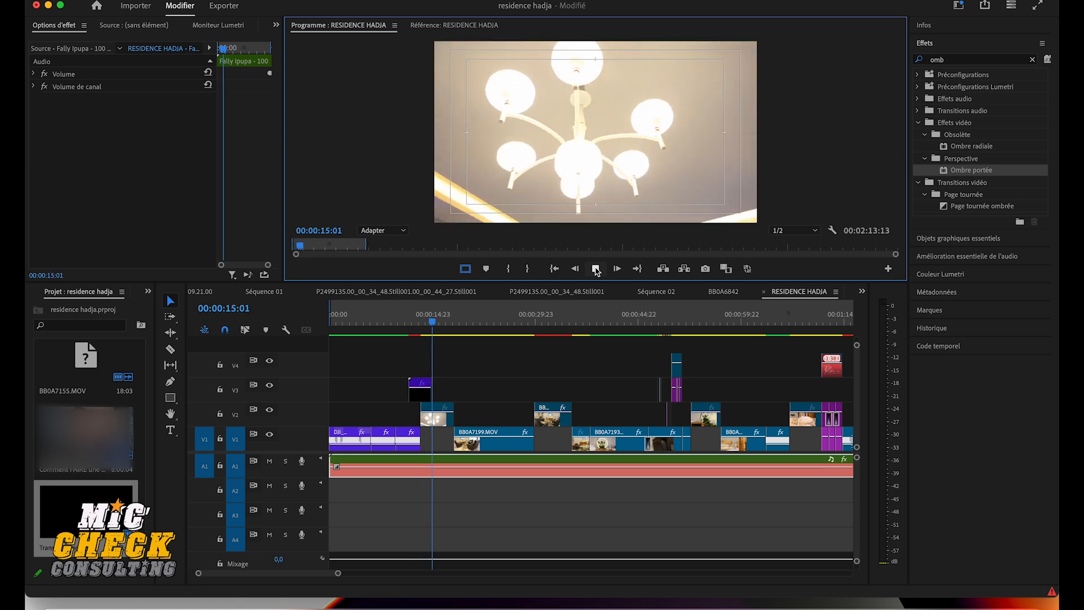
left_click(402, 321)
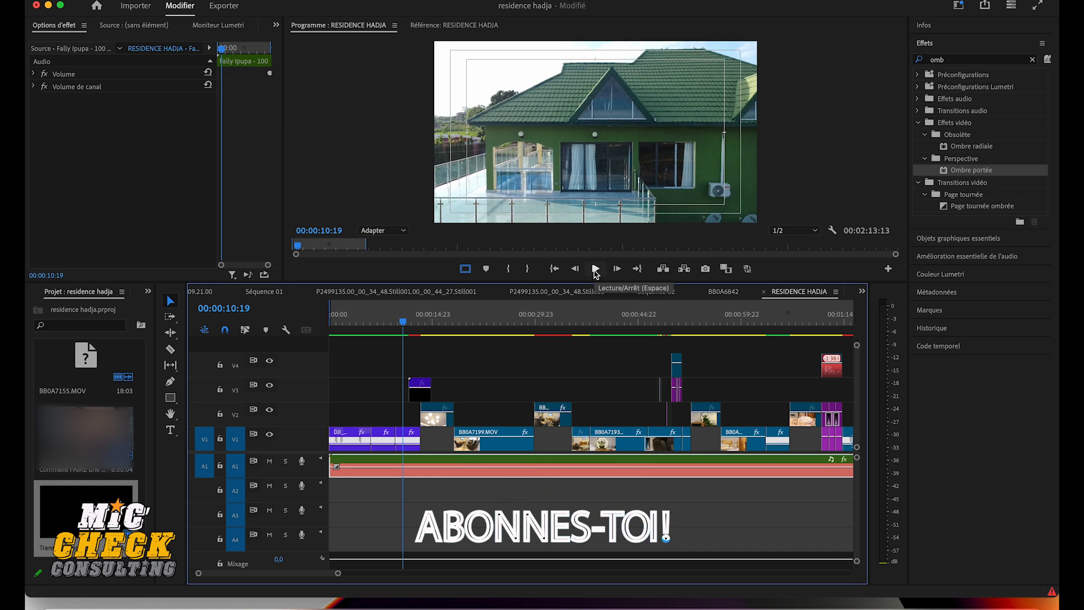
left_click(596, 270)
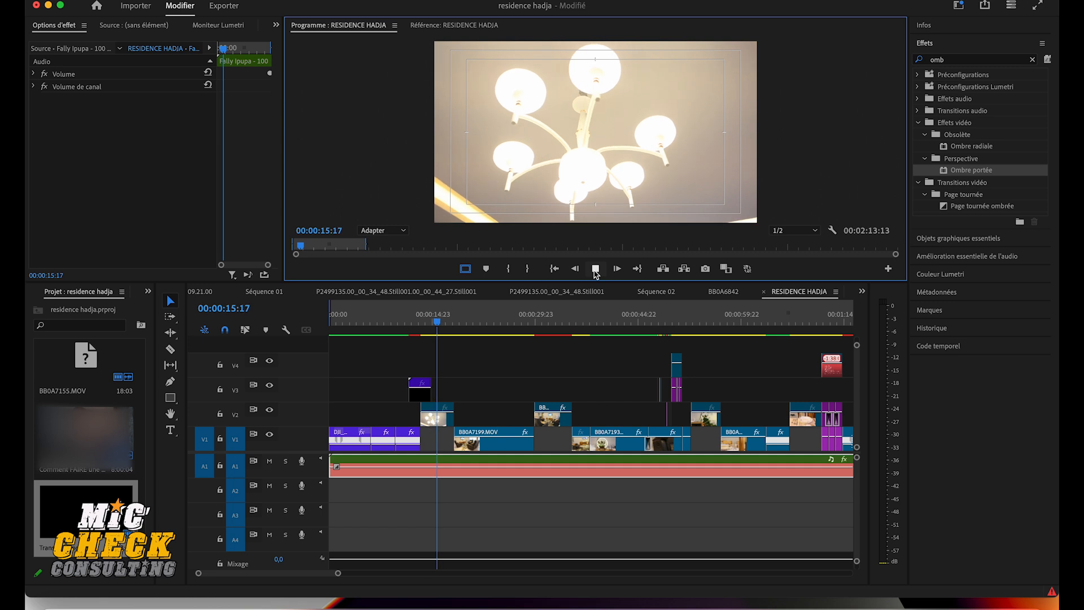
left_click(595, 270)
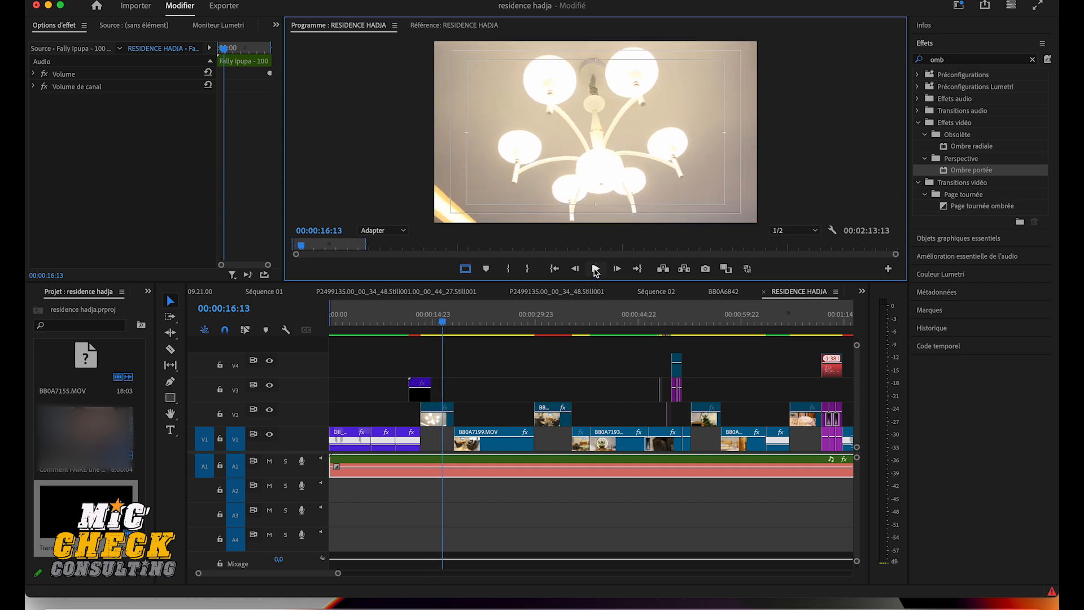
mouse_move(428, 325)
left_mouse_down()
mouse_move(401, 323)
mouse_move(435, 326)
left_mouse_up()
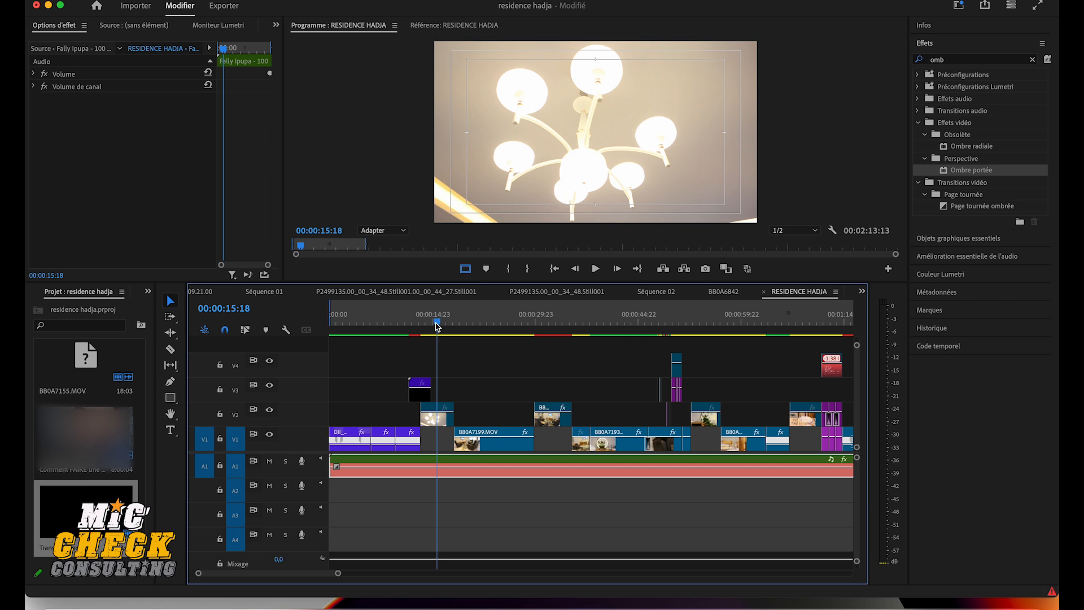